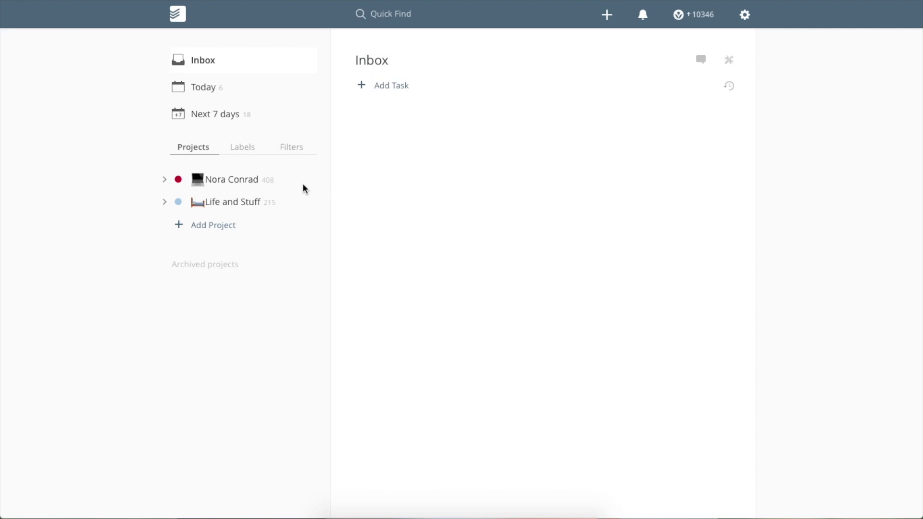
- Browse the Life and Stuff, 13.1 running plan and Personal Development projects, then return to the Inbox
left_click(164, 202)
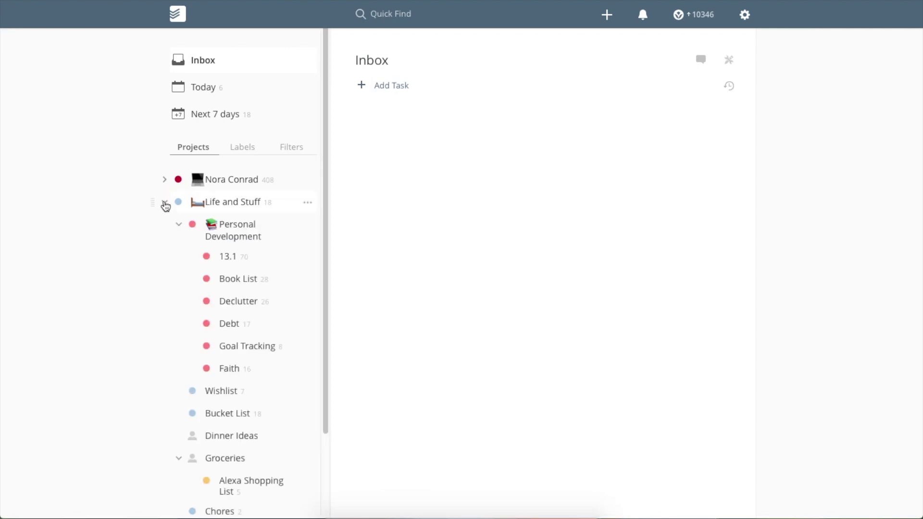
left_click(254, 263)
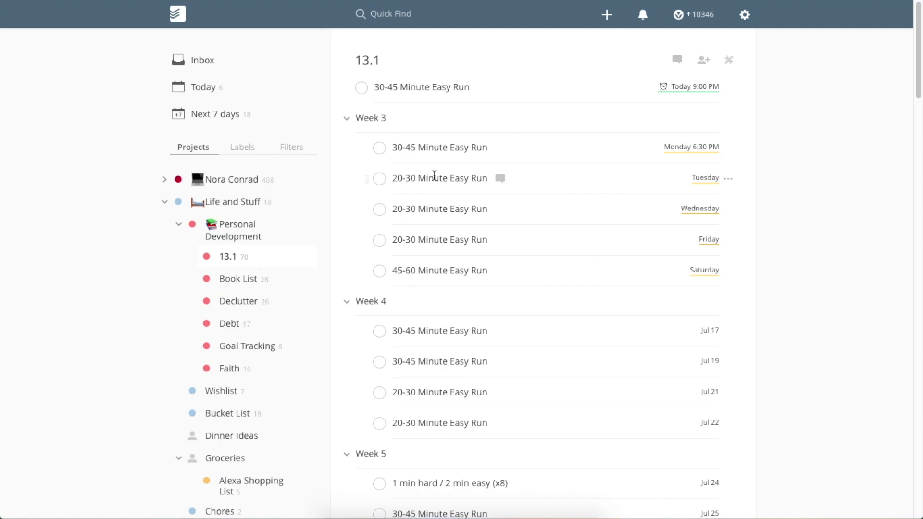
scroll(453, 109, "down", 2)
scroll(457, 113, "up", 2)
scroll(536, 231, "down", 11)
scroll(532, 222, "up", 11)
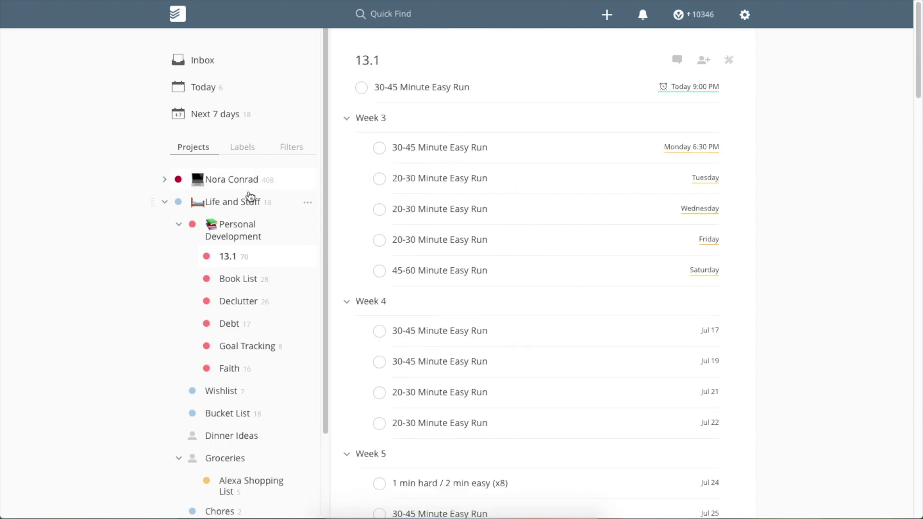
left_click(165, 180)
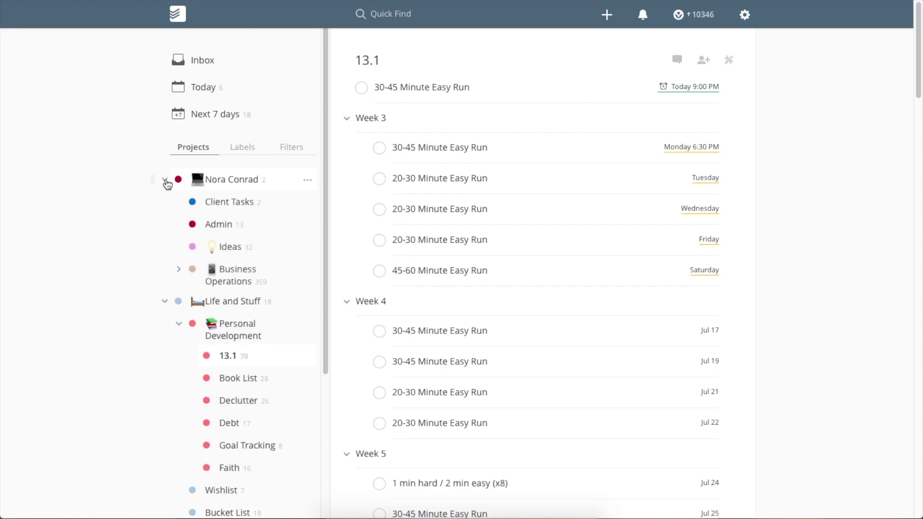
left_click(165, 181)
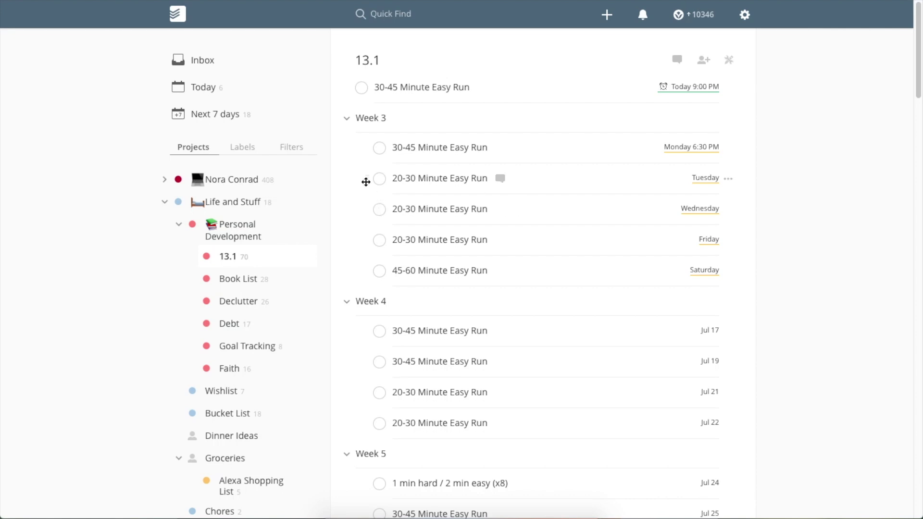
left_click(181, 224)
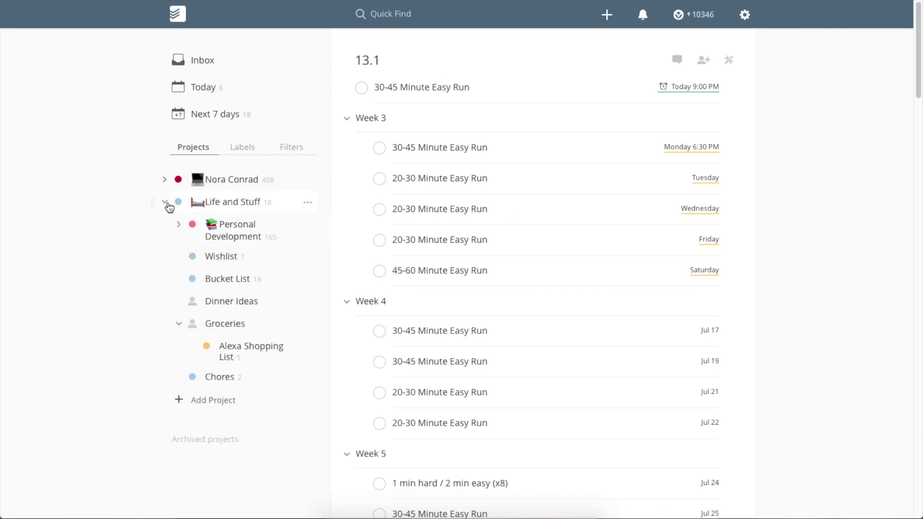
left_click(166, 202)
left_click(209, 62)
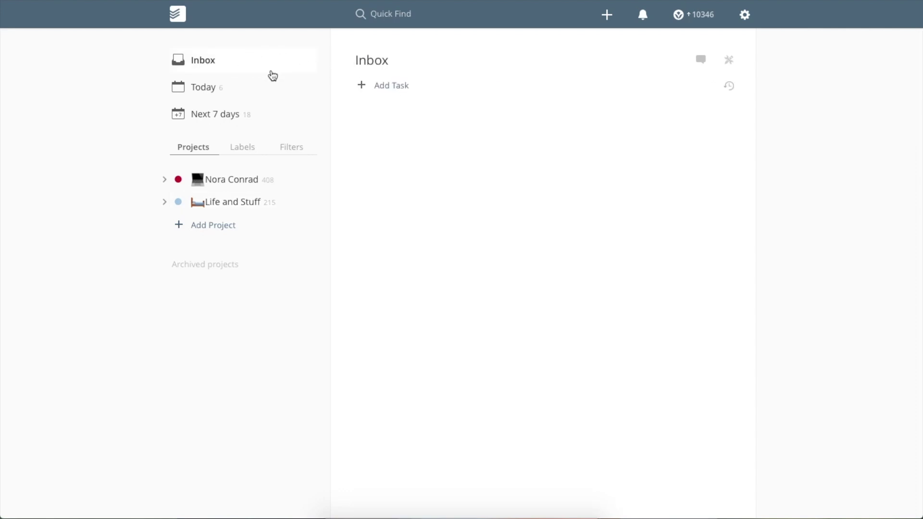
- Add 'June commission report' and 'Schedule guest posts' as Inbox tasks
left_click(405, 87)
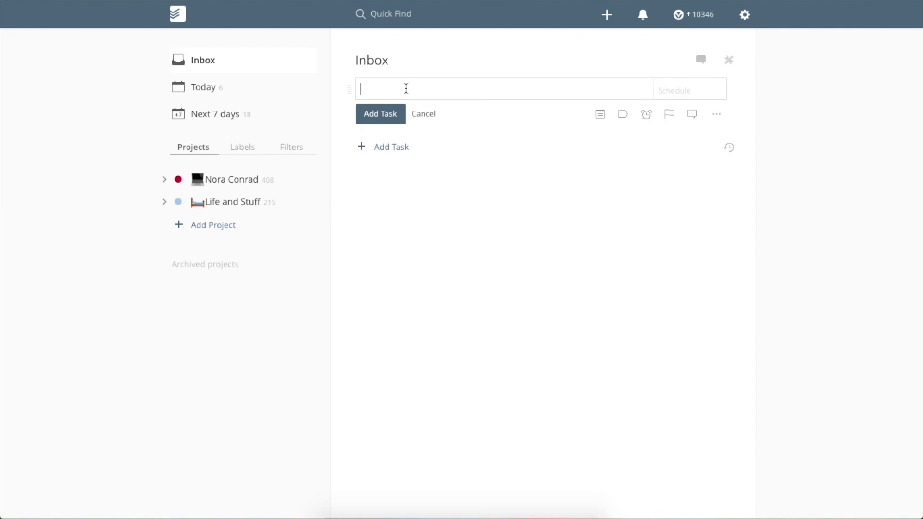
type("June commission report")
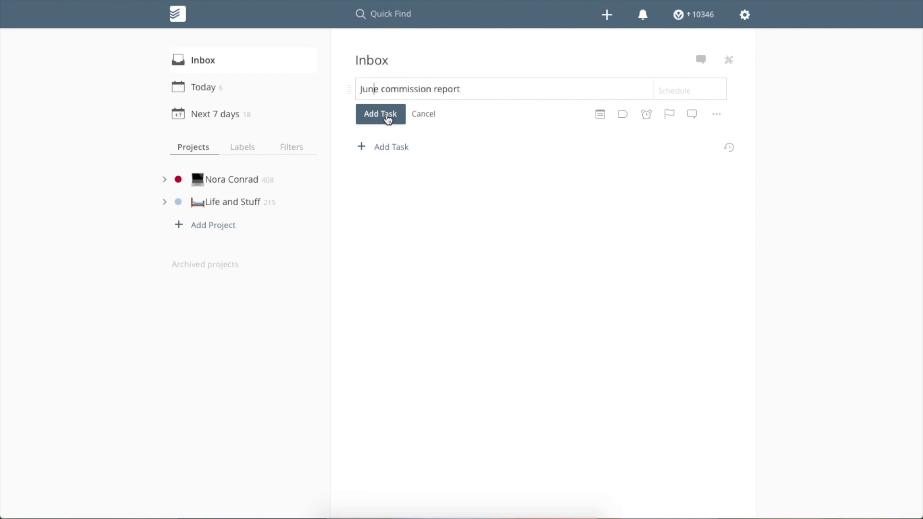
left_click(384, 115)
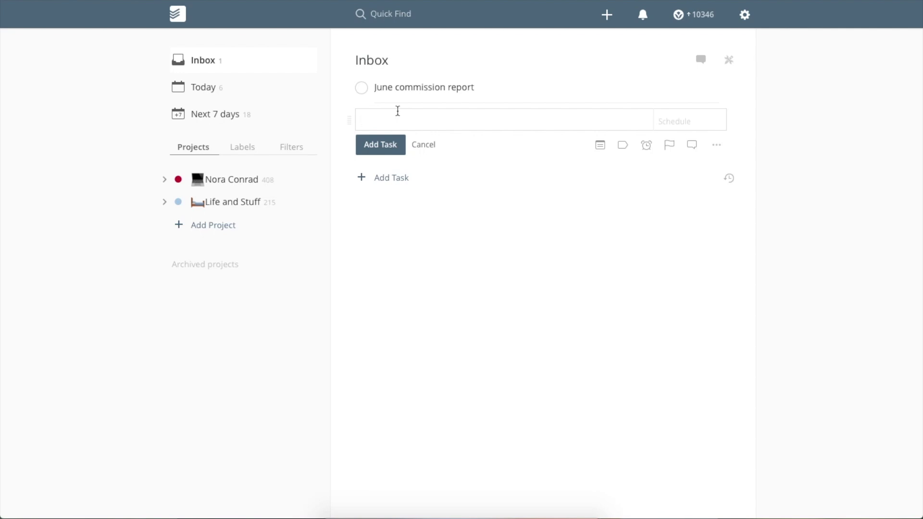
type("Schedule guest posts")
key("Return")
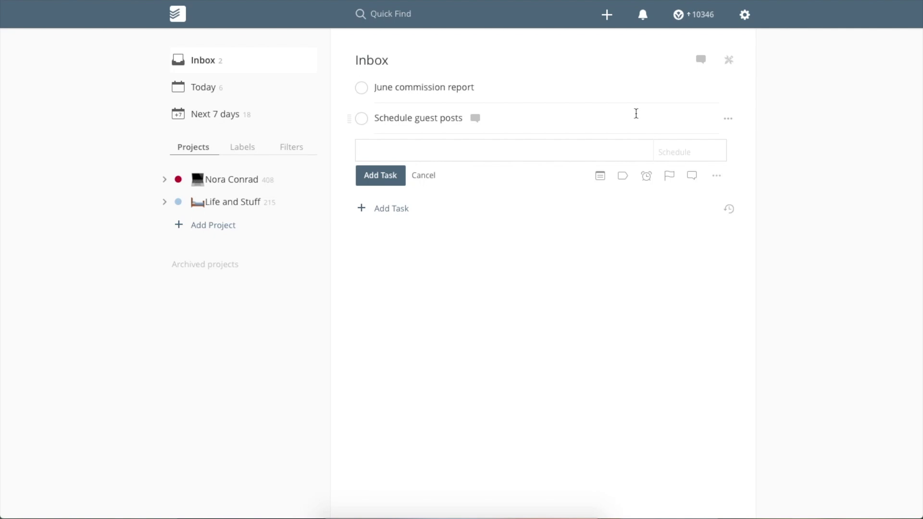
- Add five more tasks, from 'add workshop video to YouTube' through 'Create GIFs for Conrad Hub'
type("add workshop video to YouTube")
key("Return")
type("Create workshop social campaign")
key("Return")
type("Brainstorm September workshop")
key("Return")
type("Edit Free trial info page")
key("Return")
type("Create GIFs for Conra")
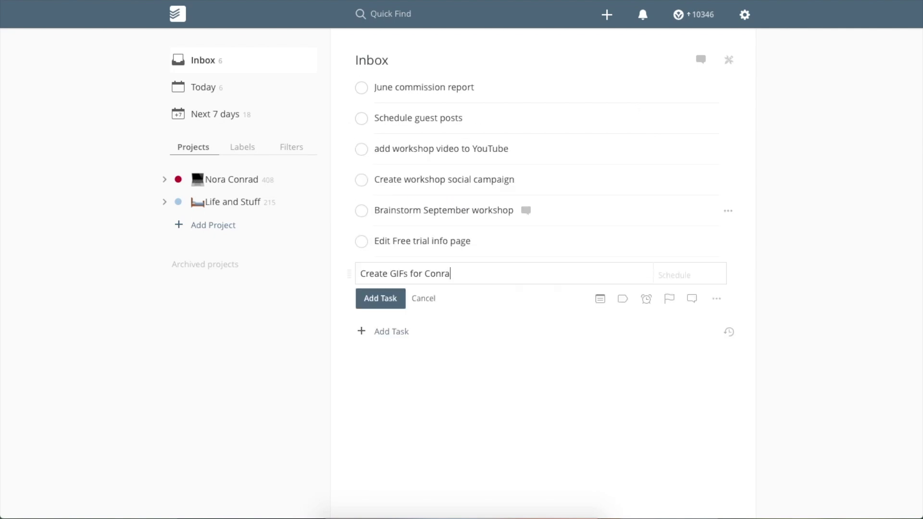
type("d Hub")
key("Return")
key("Escape")
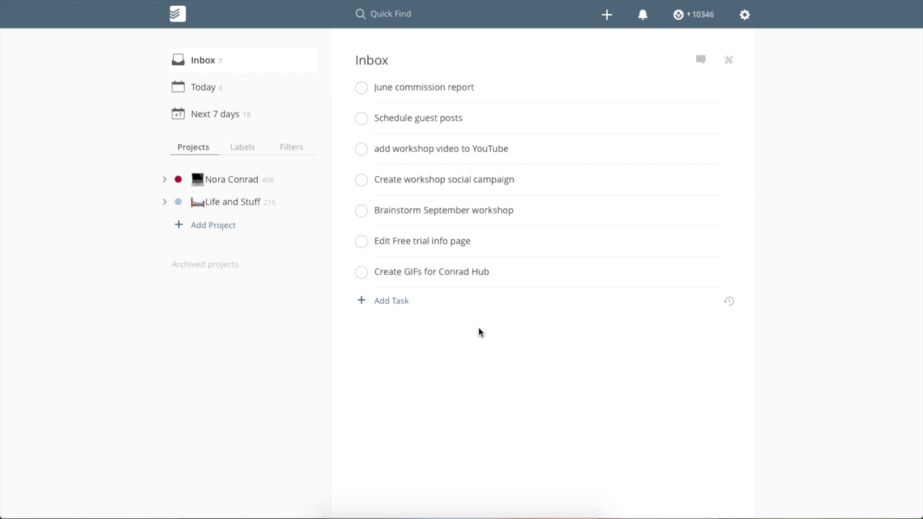
left_click(527, 87)
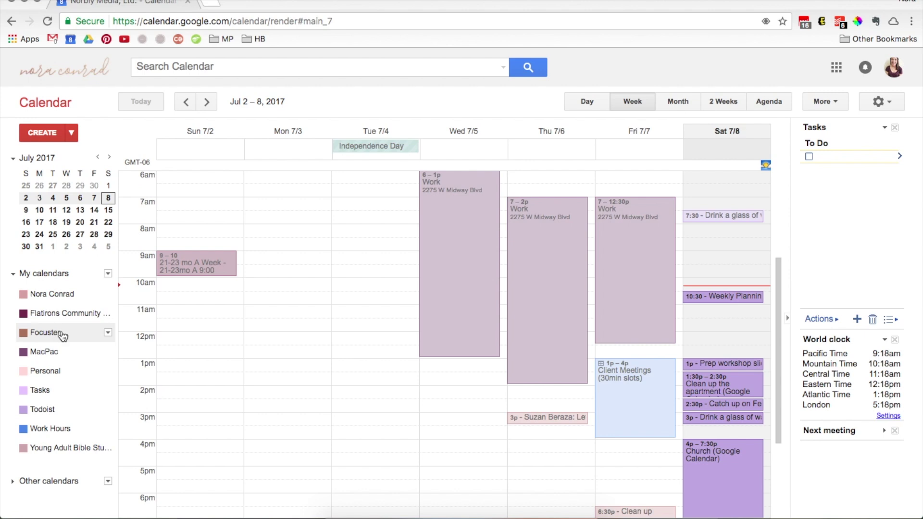
- Hide the Focuster calendar from the My calendars list
left_click(95, 334)
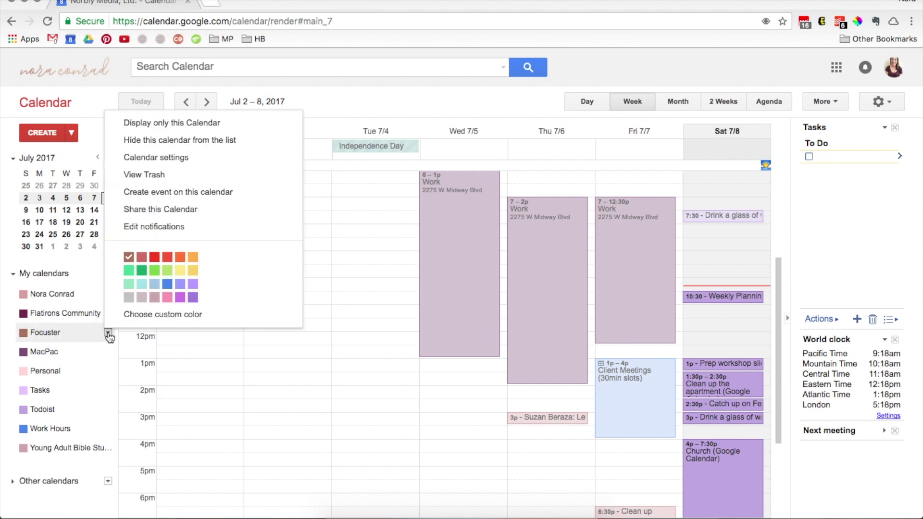
left_click(109, 333)
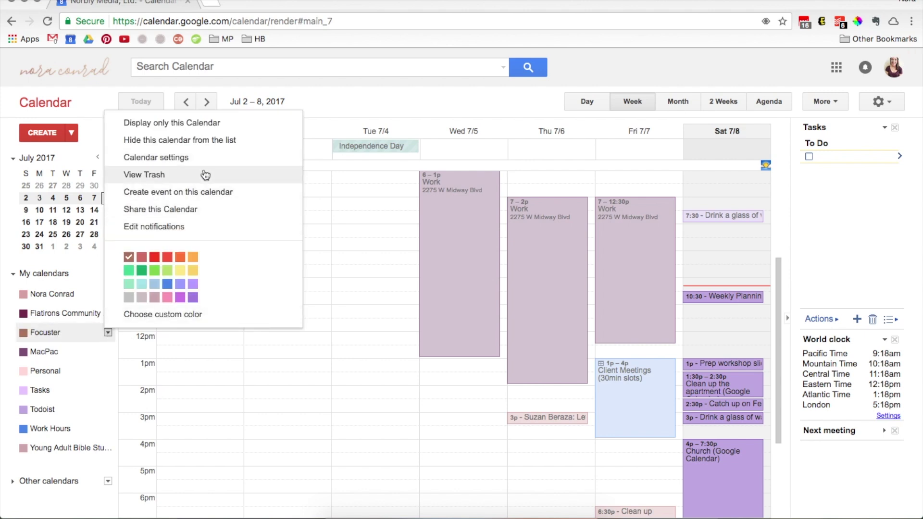
left_click(207, 139)
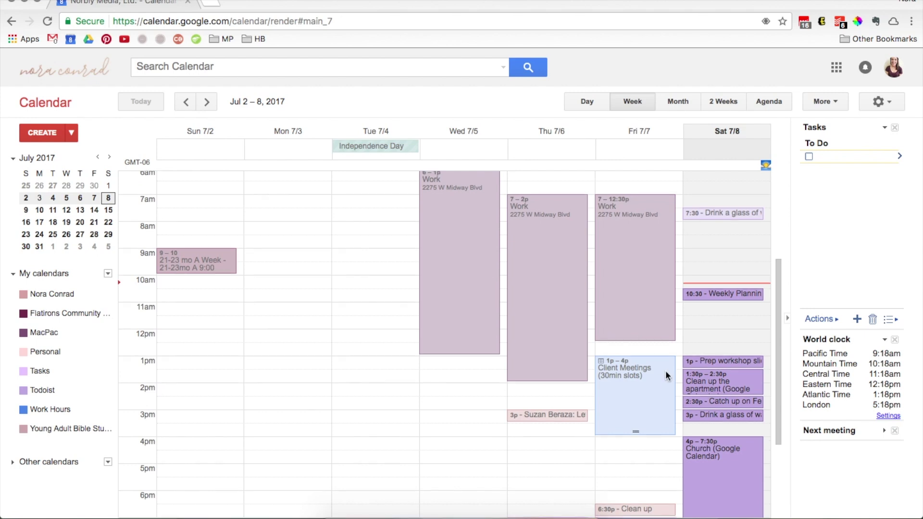
scroll(666, 368, "down", 3)
scroll(665, 353, "up", 1)
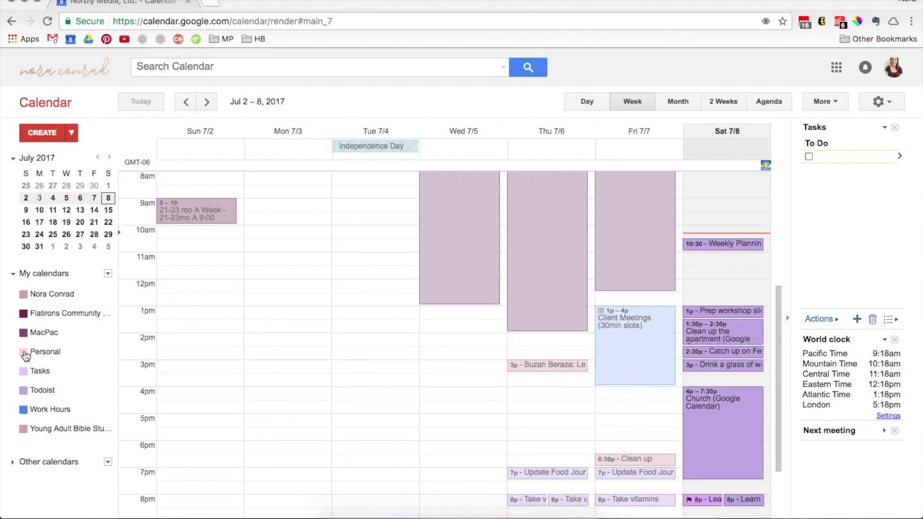
- Toggle the Todoist calendar's events off and on, leaving them displayed
left_click(60, 394)
left_click(60, 395)
left_click(60, 395)
left_click(60, 395)
left_click_drag(781, 297, 757, 172)
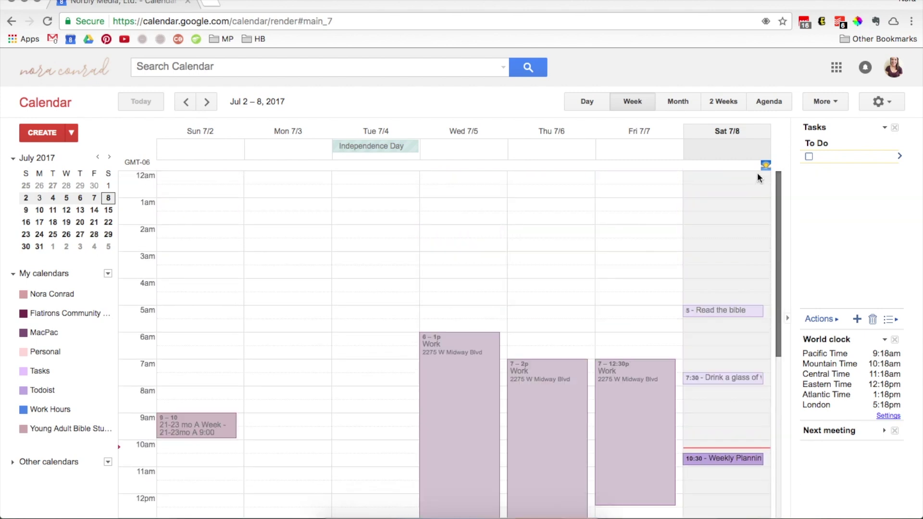
left_click(207, 102)
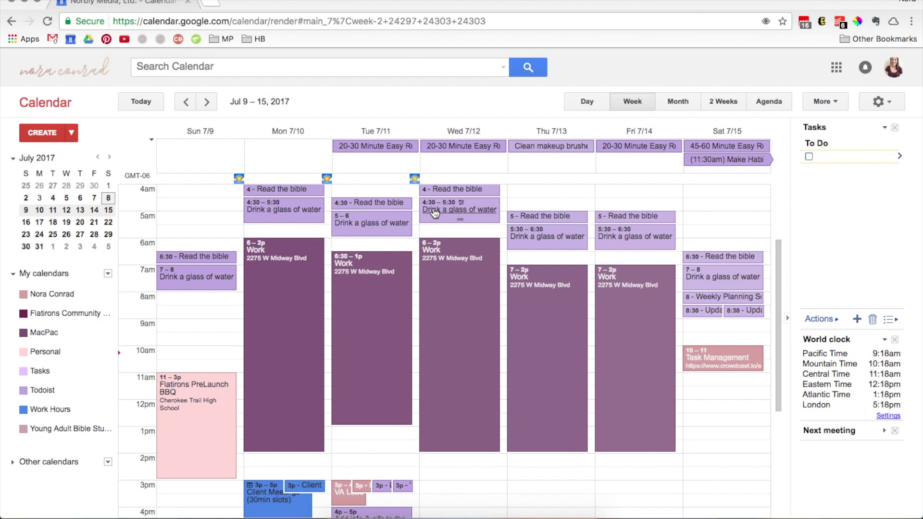
- Stretch Saturday's Task Management event to run 10:00–11:30
scroll(437, 210, "down", 5)
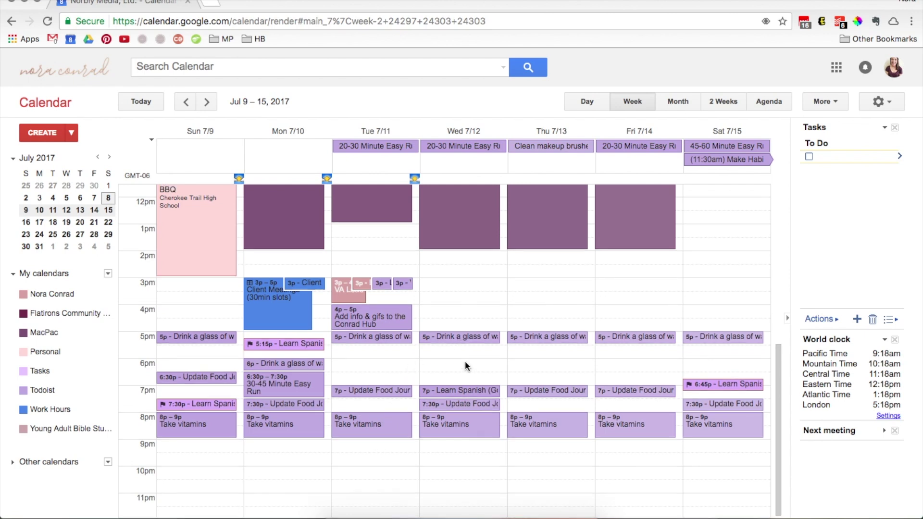
scroll(464, 346, "up", 4)
scroll(500, 327, "down", 2)
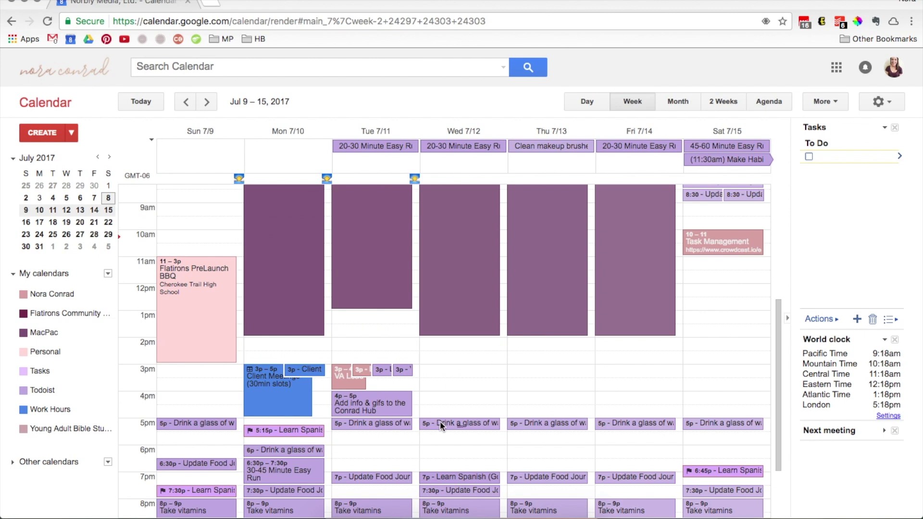
scroll(440, 421, "down", 3)
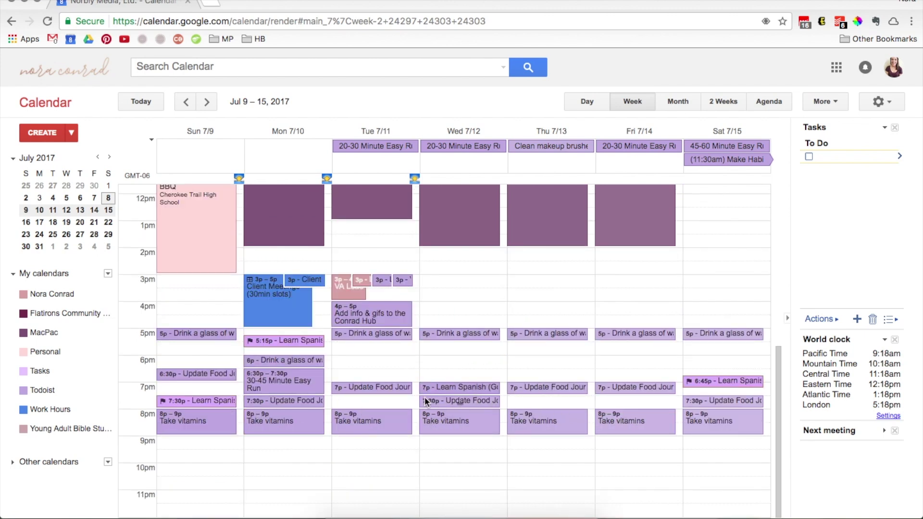
scroll(395, 393, "up", 8)
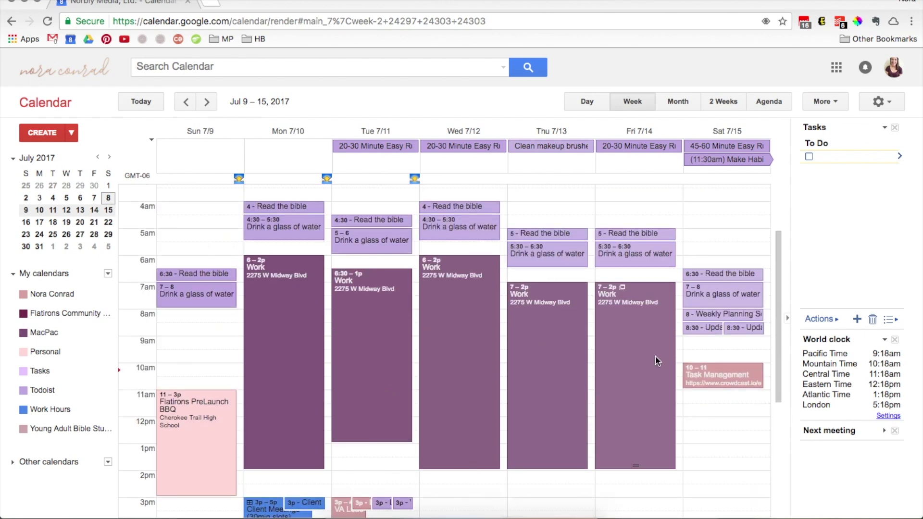
scroll(593, 347, "down", 1)
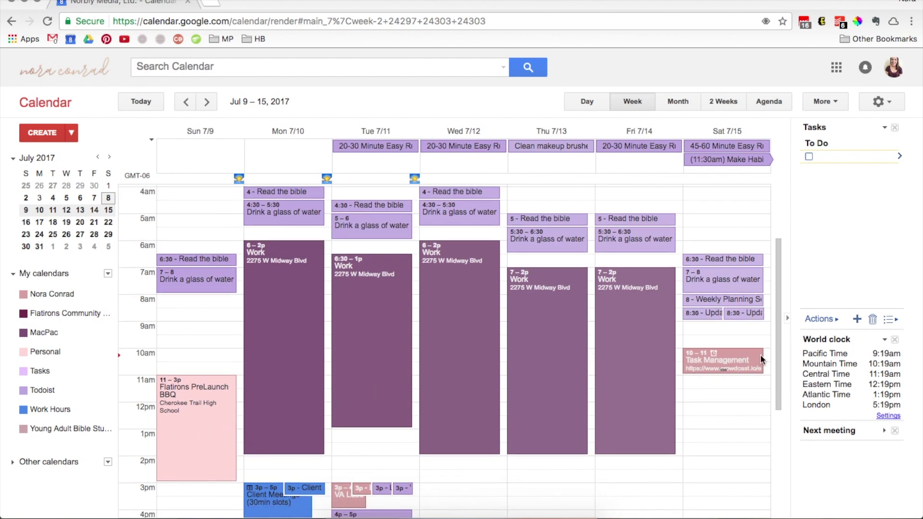
left_click_drag(733, 373, 728, 387)
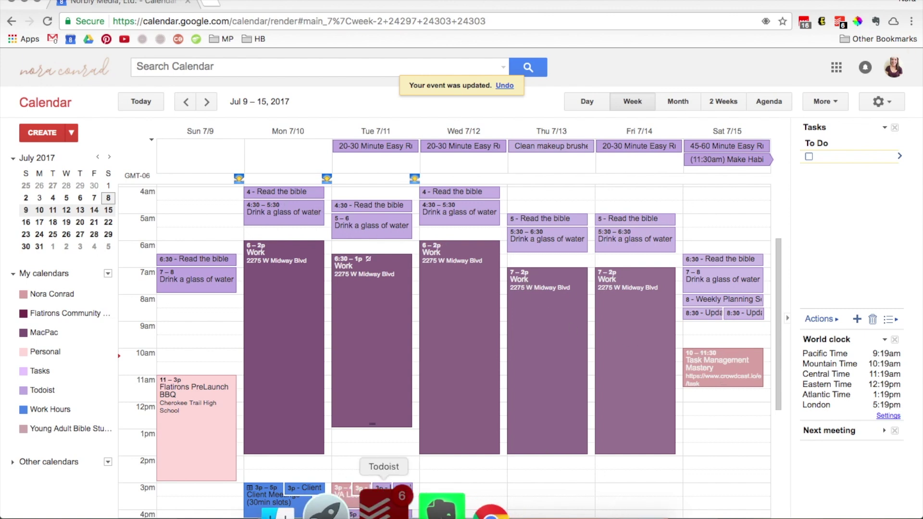
left_click(381, 506)
- Schedule 'June commission report' for today, July 8, at 12pm
left_click(373, 115)
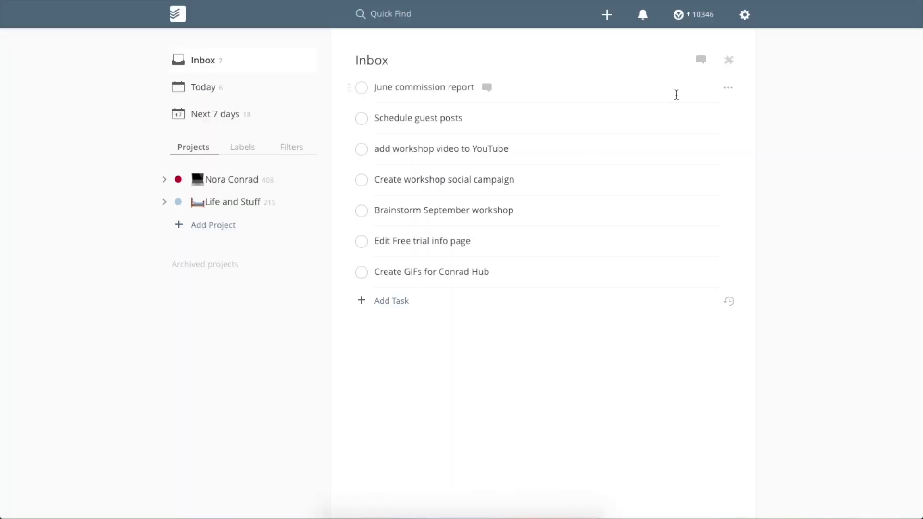
left_click(678, 91)
left_click(692, 91)
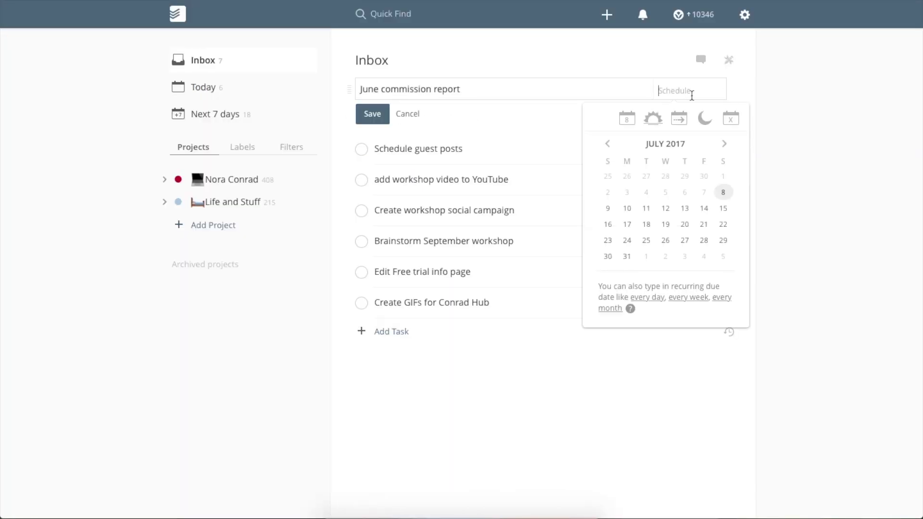
left_click(780, 186)
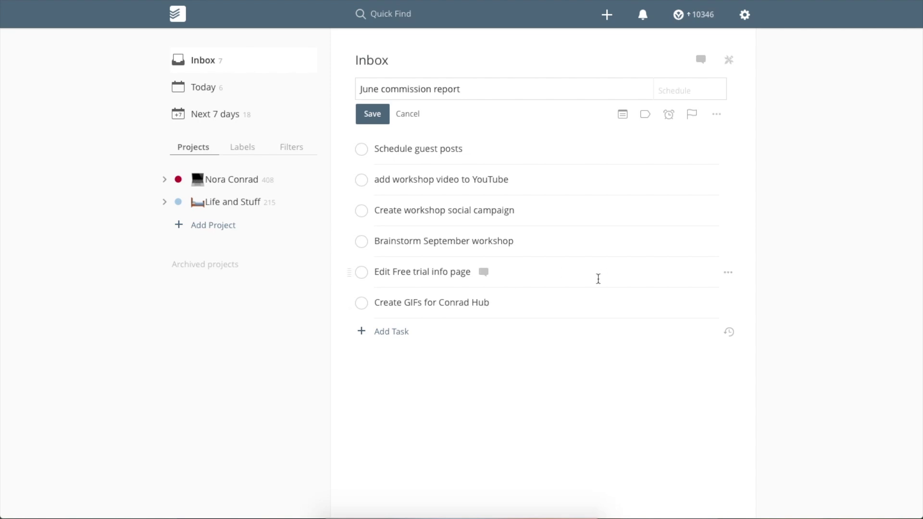
left_click(647, 89)
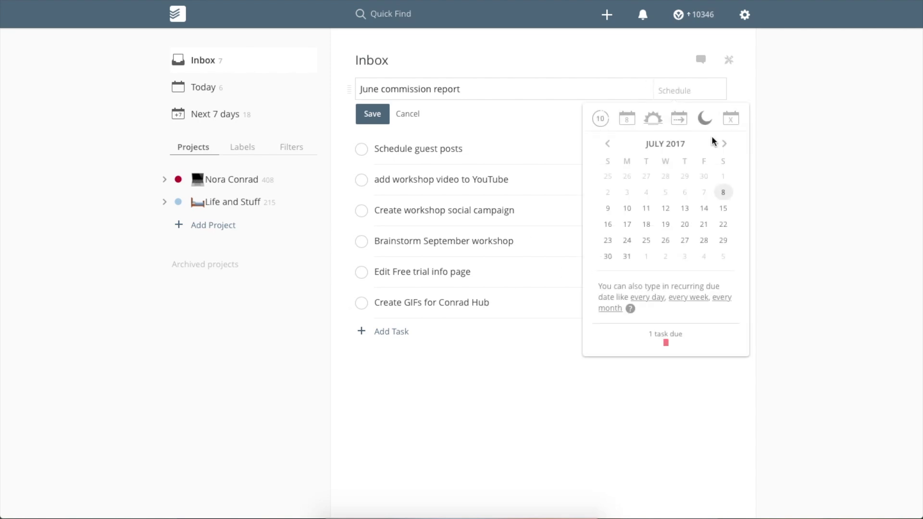
left_click(607, 208)
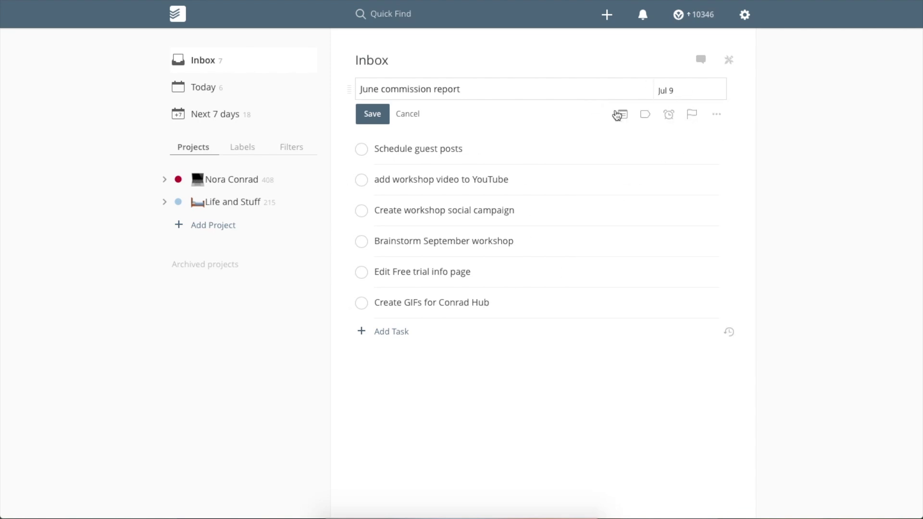
left_click(718, 94)
left_click(723, 191)
type("12pm")
key("Return")
- Schedule 'Schedule guest posts' for tomorrow, July 9, at 4pm
left_click(494, 125)
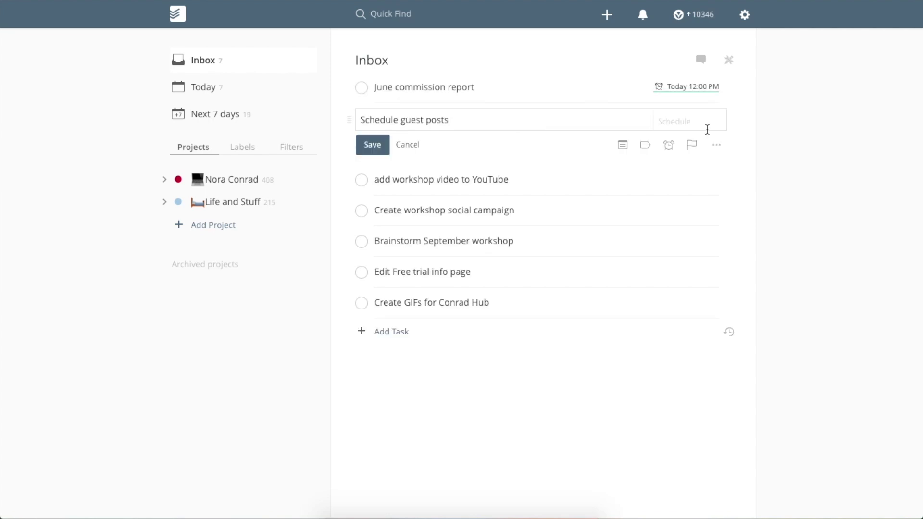
left_click(707, 124)
left_click(608, 239)
type("4pm")
key("Return")
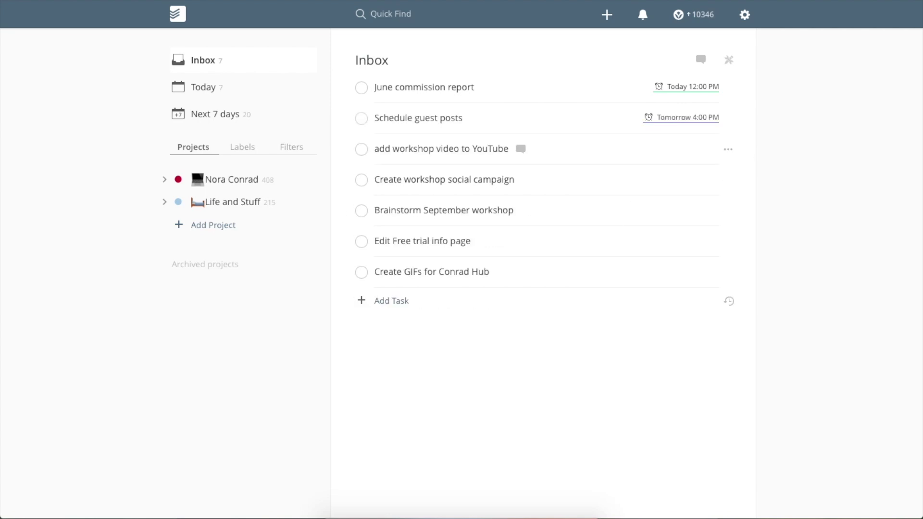
left_click(653, 160)
left_click(679, 179)
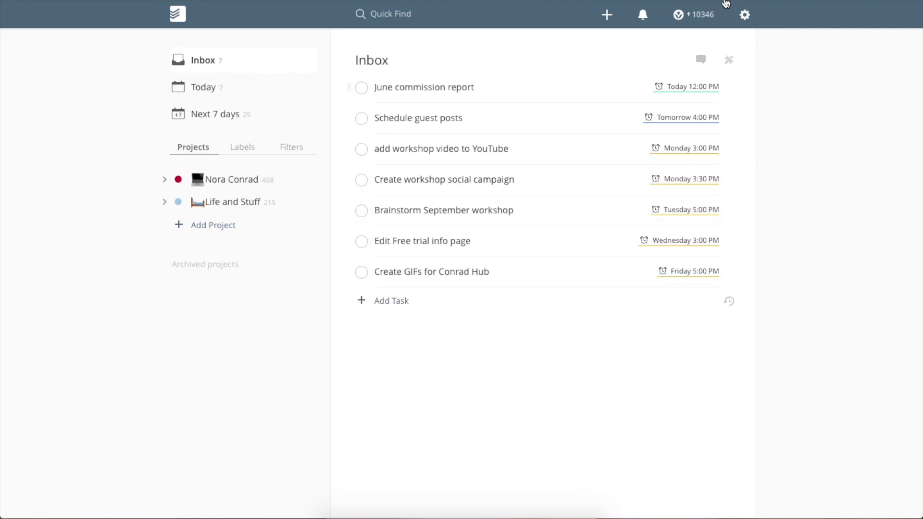
- Sync Todoist, then resync it with Google Calendar from Settings > Integrations
left_click(746, 16)
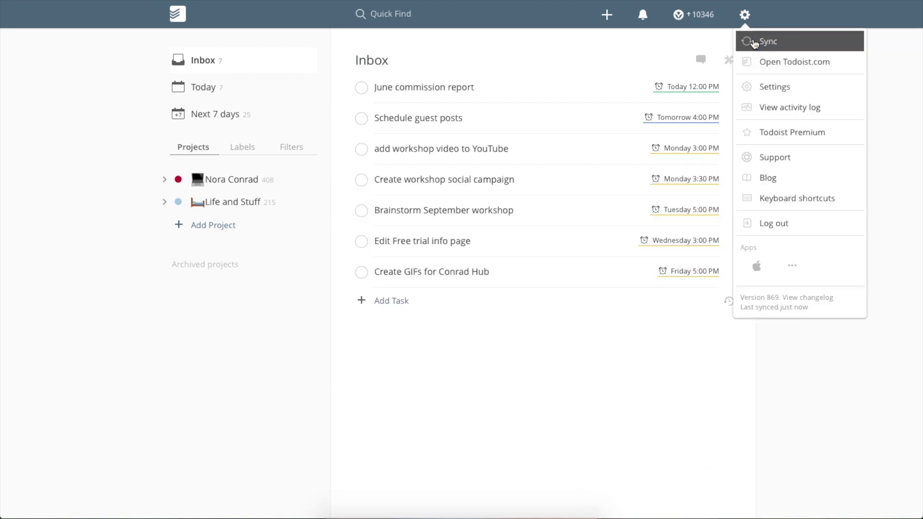
left_click(756, 40)
left_click(753, 23)
left_click(793, 88)
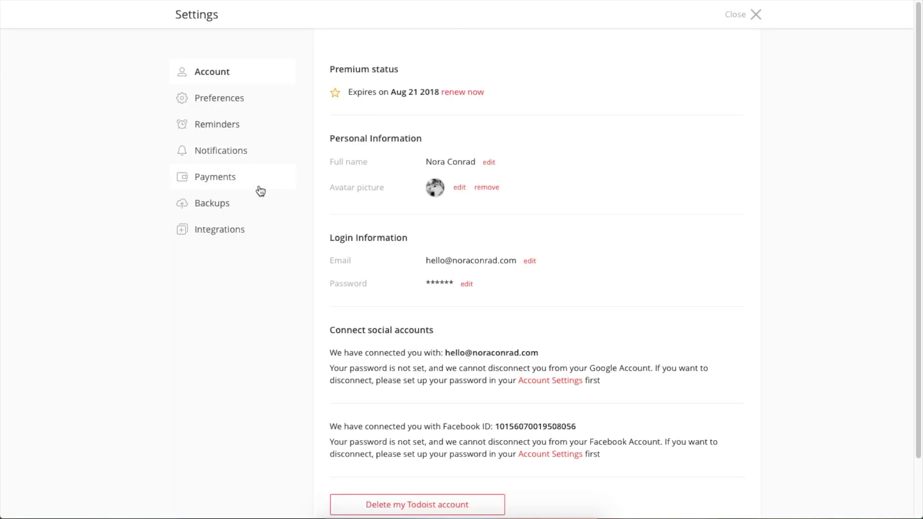
left_click(261, 236)
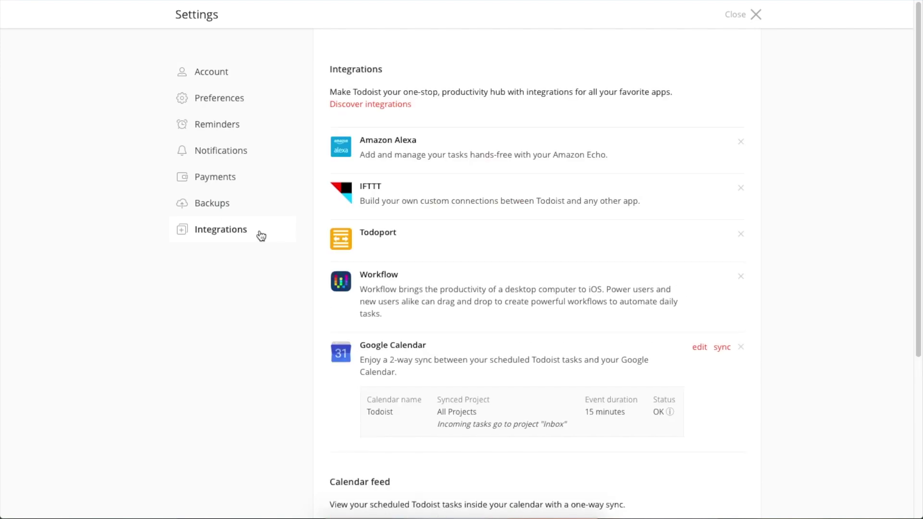
left_click(723, 350)
left_click(441, 138)
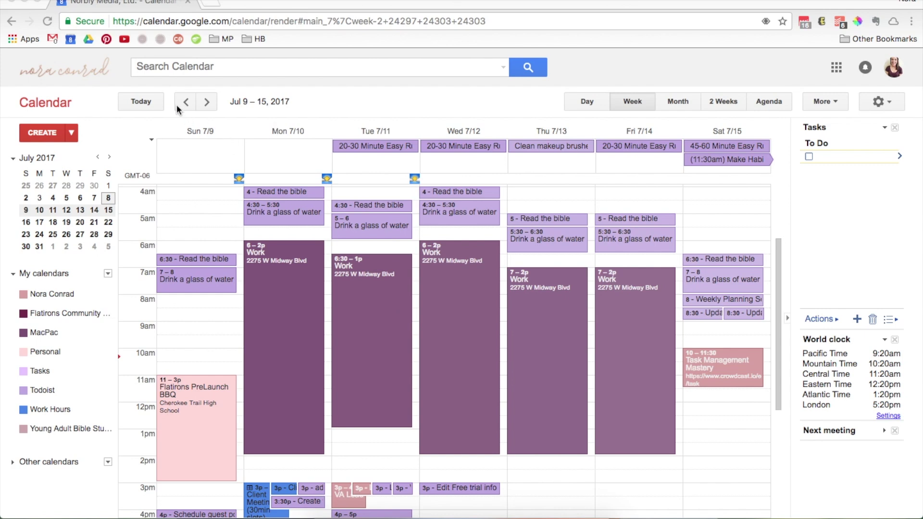
- Reload the calendar and move Tuesday's Read the bible to 4:00 and water to 4:30–5:30
key("super+r")
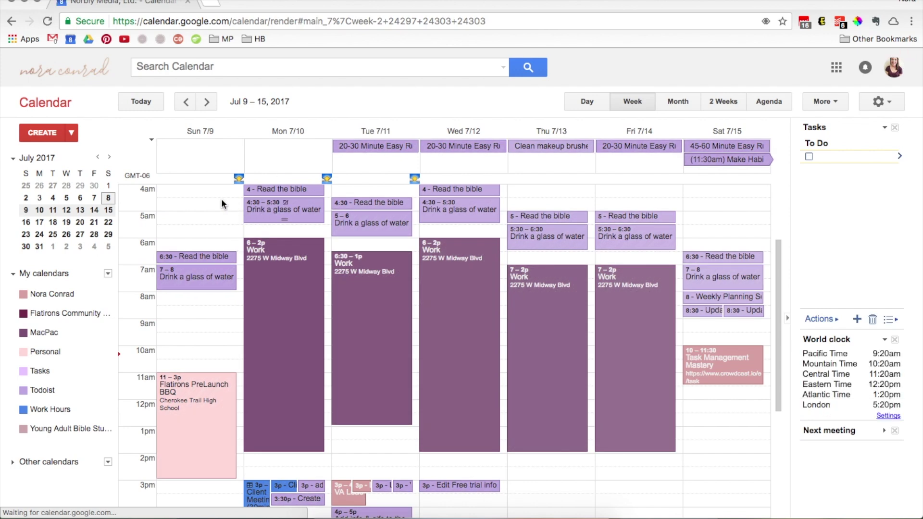
scroll(215, 201, "down", 5)
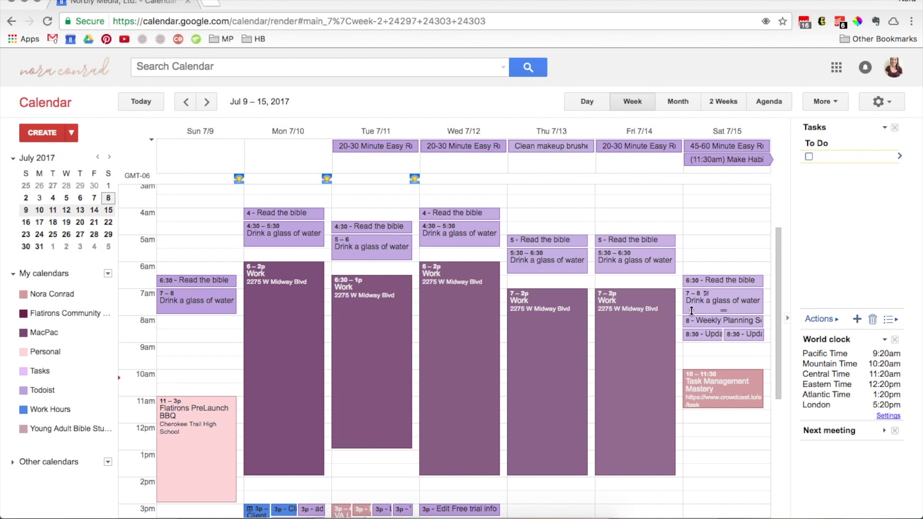
scroll(580, 357, "down", 5)
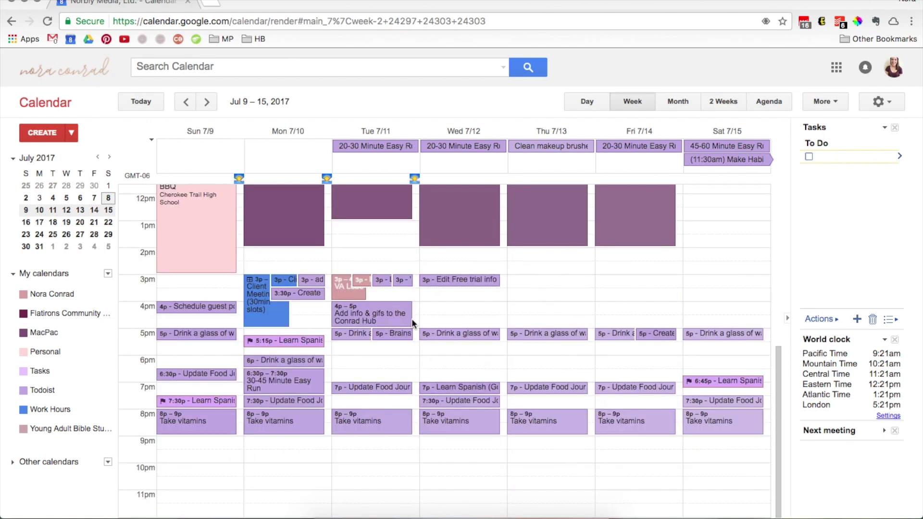
scroll(327, 337, "up", 6)
scroll(260, 355, "down", 1)
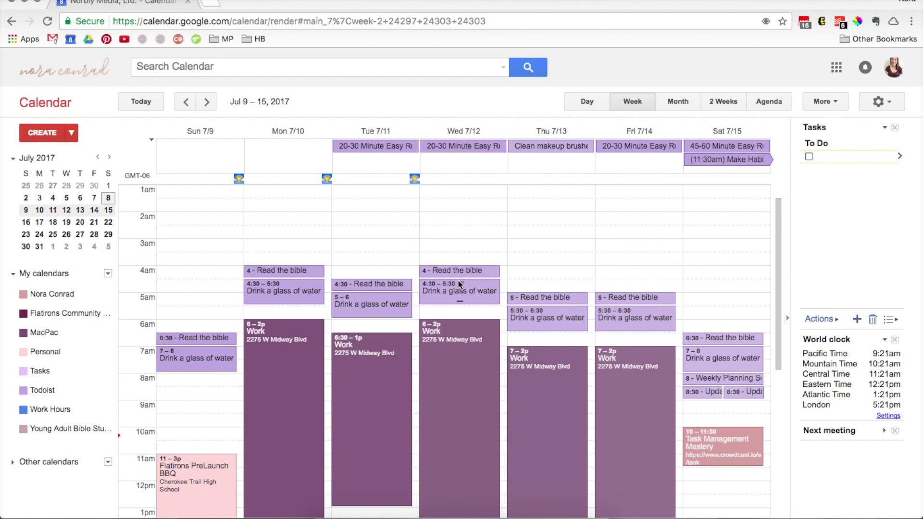
left_click_drag(380, 284, 383, 270)
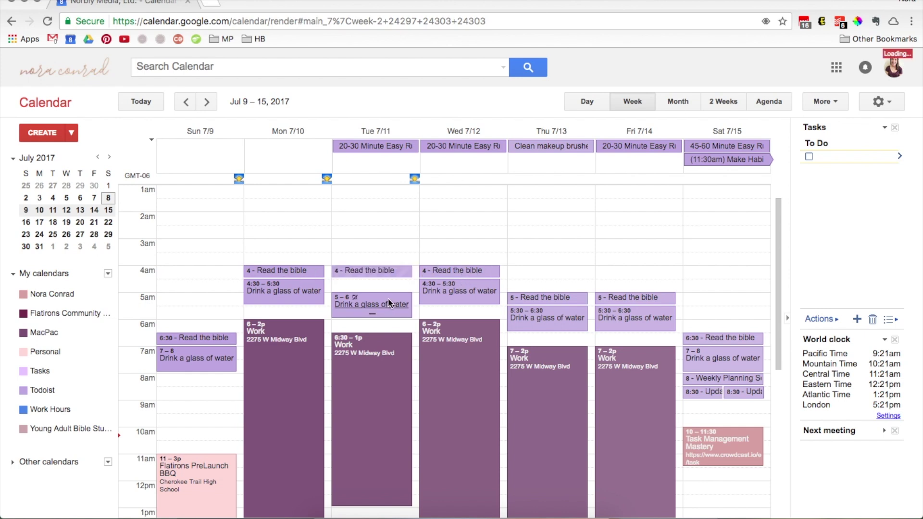
left_click_drag(398, 309, 419, 293)
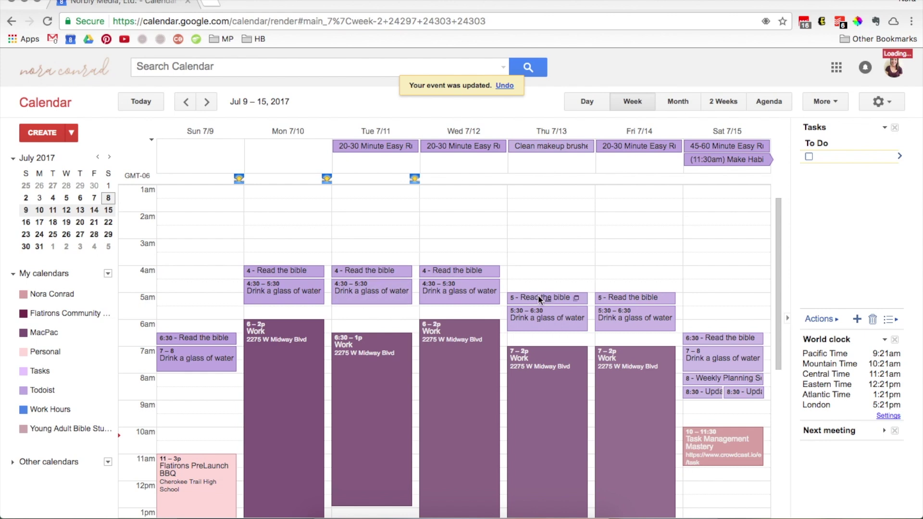
- Move Thursday/Friday Read the bible to 4:30, Thursday water to 5–6, Sunday water 7:30–8:30, budget to 9:00
left_click_drag(542, 296, 543, 283)
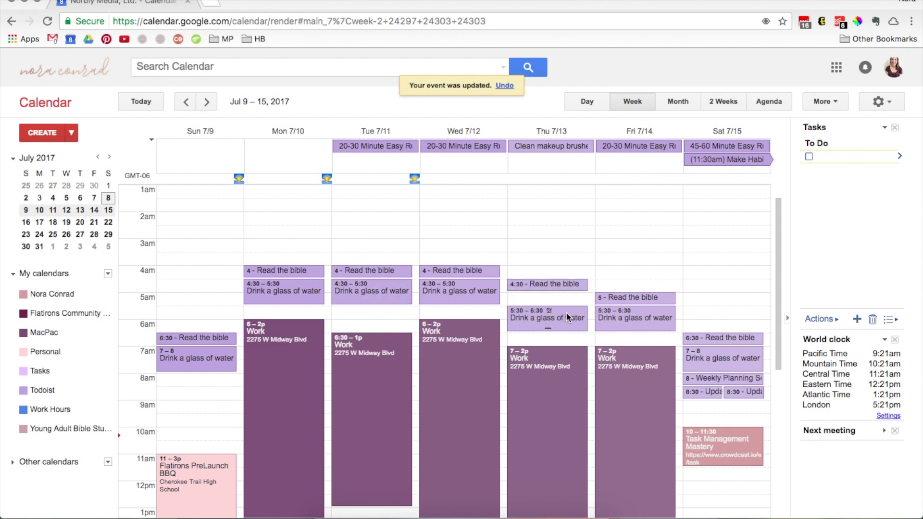
left_click_drag(570, 320, 569, 306)
mouse_move(645, 301)
left_mouse_down()
mouse_move(645, 288)
mouse_move(645, 303)
left_mouse_up()
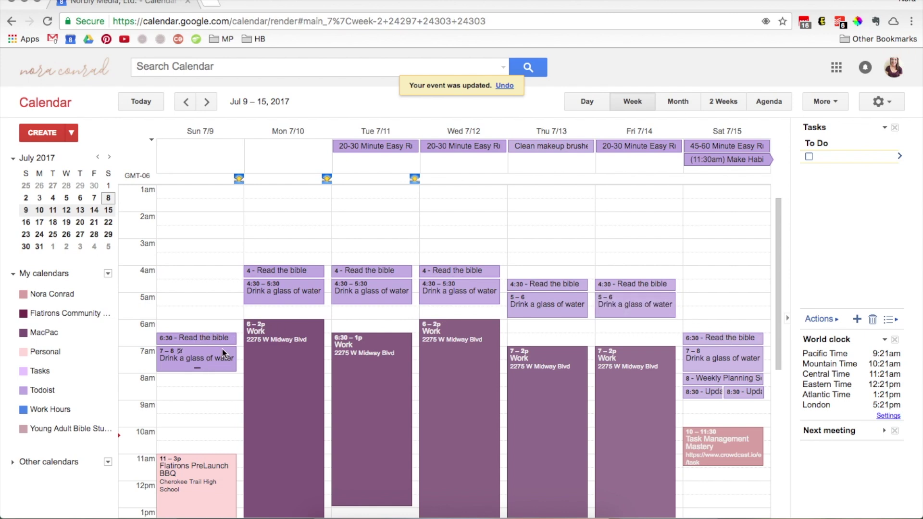
mouse_move(222, 349)
left_mouse_down()
mouse_move(227, 365)
mouse_move(227, 351)
left_mouse_up()
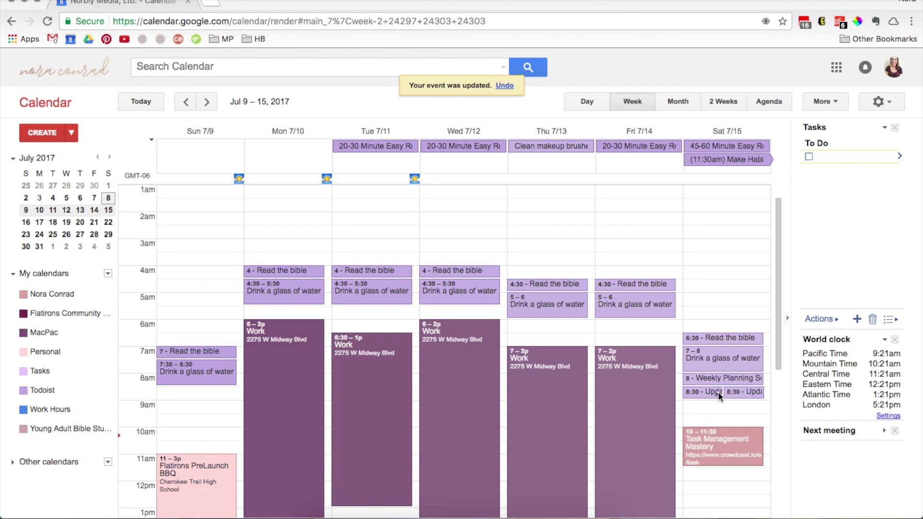
left_click_drag(711, 391, 712, 405)
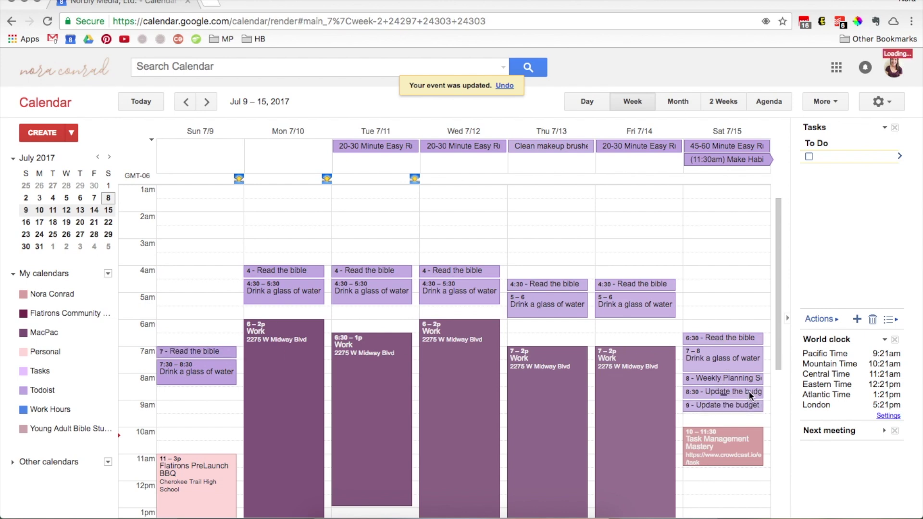
left_click(745, 393)
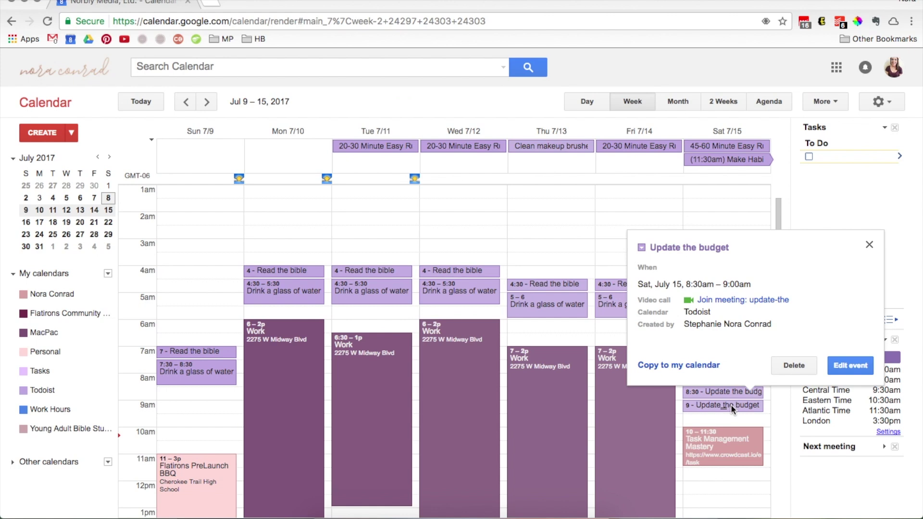
- Delete the duplicate 9:00 Update the budget; set Saturday's Weekly Planning 8:30, water 7:30, Read the bible 7:00
left_click(731, 405)
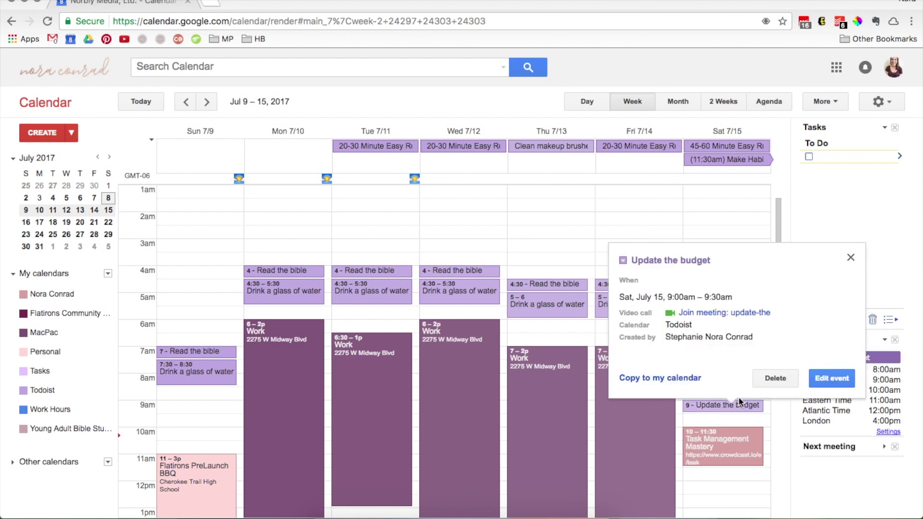
left_click(779, 378)
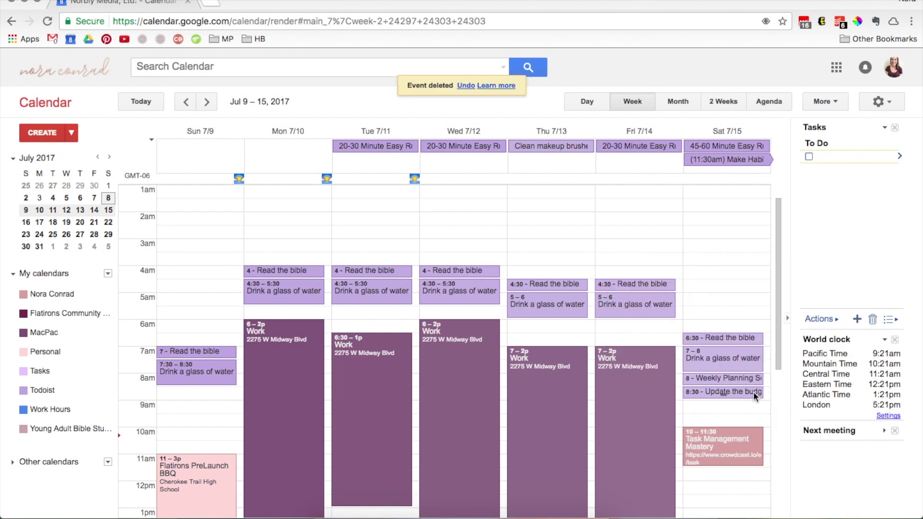
left_click_drag(749, 383, 751, 394)
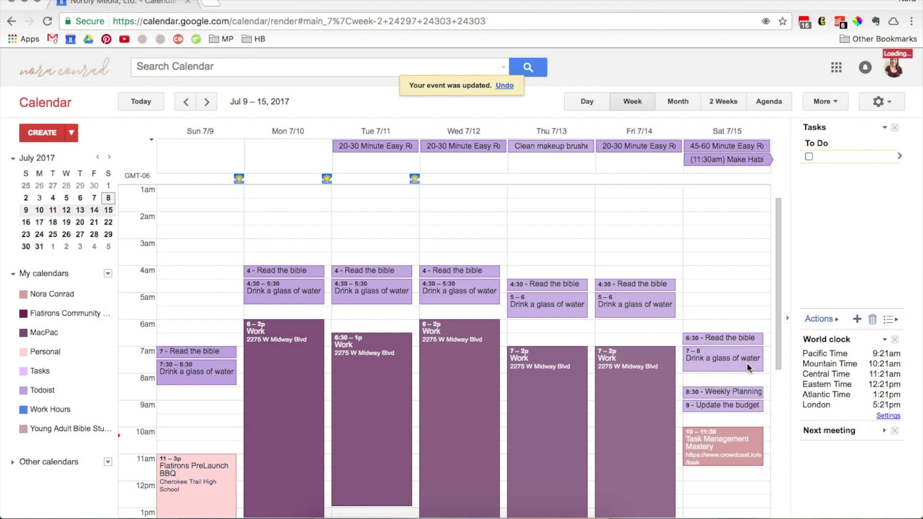
left_click_drag(747, 361, 748, 376)
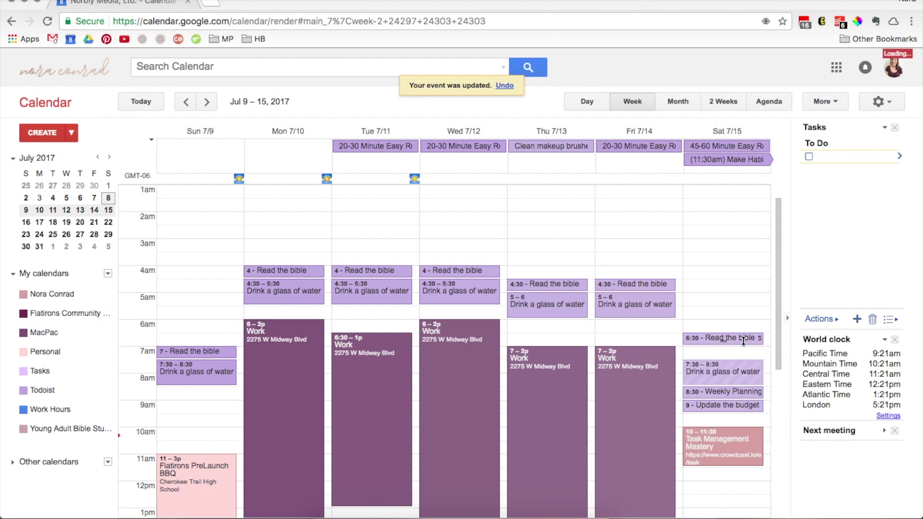
left_click_drag(742, 338, 743, 357)
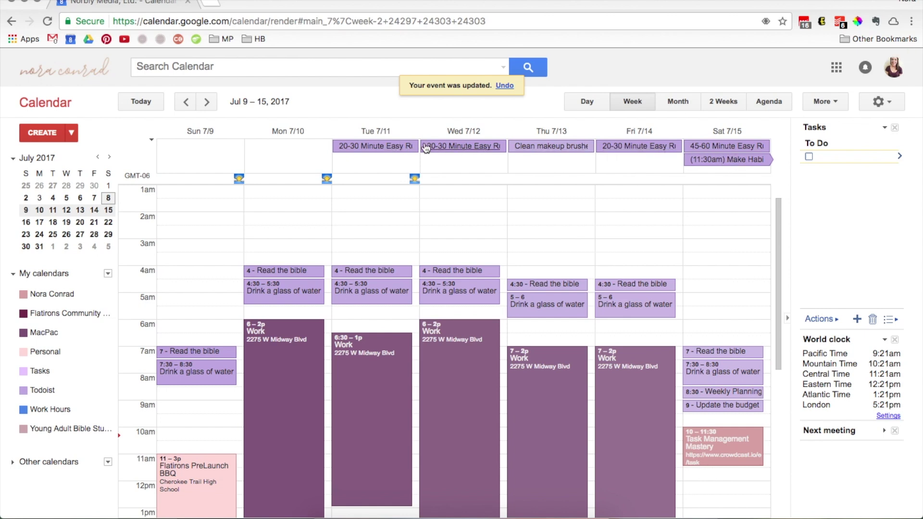
- Clear All day on Tuesday's 20-30 Minute Easy Run and save it as 10–11am
left_click(360, 147)
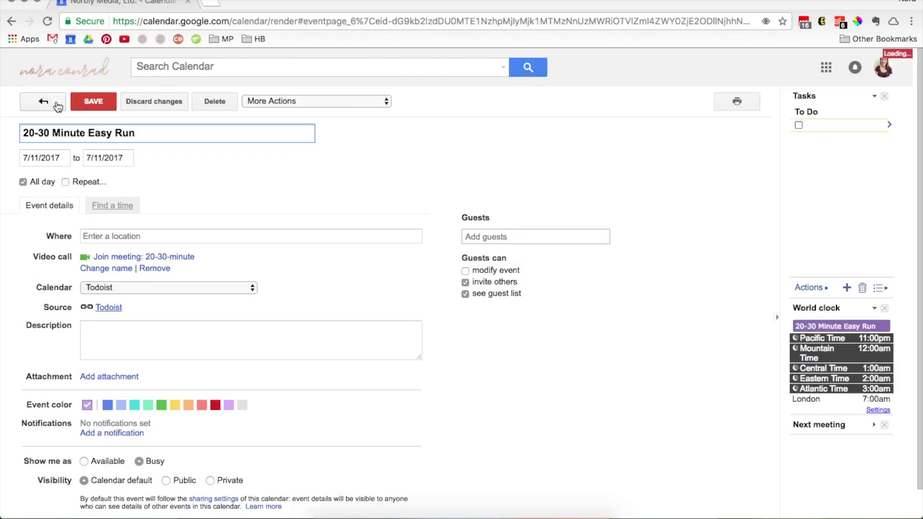
left_click(34, 180)
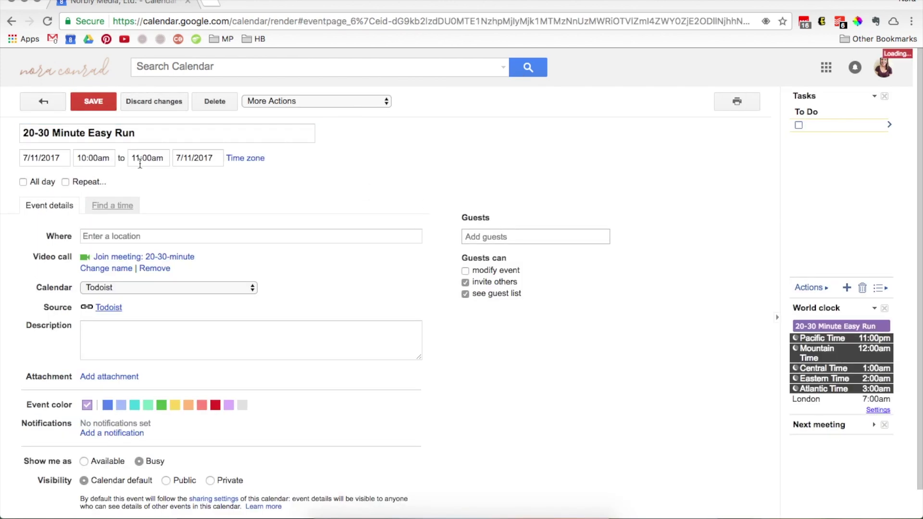
left_click(100, 108)
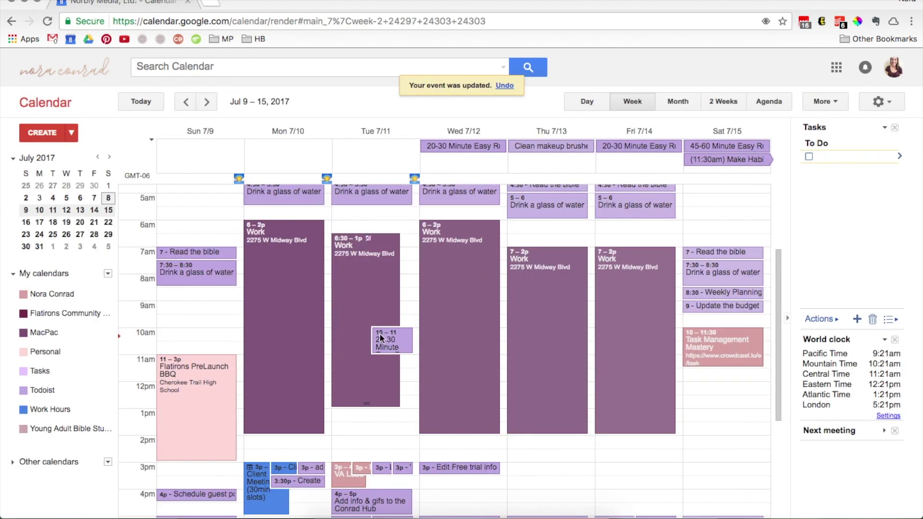
scroll(386, 327, "down", 2)
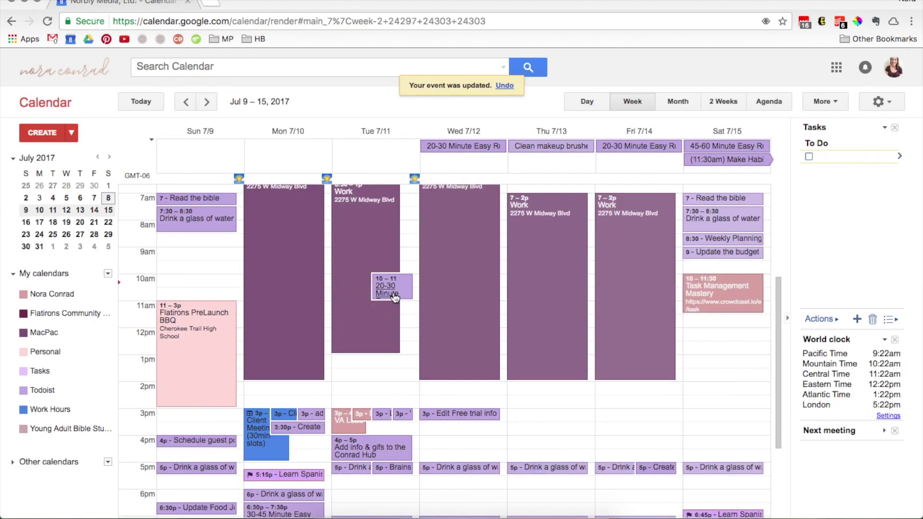
scroll(391, 303, "down", 3)
scroll(390, 317, "up", 8)
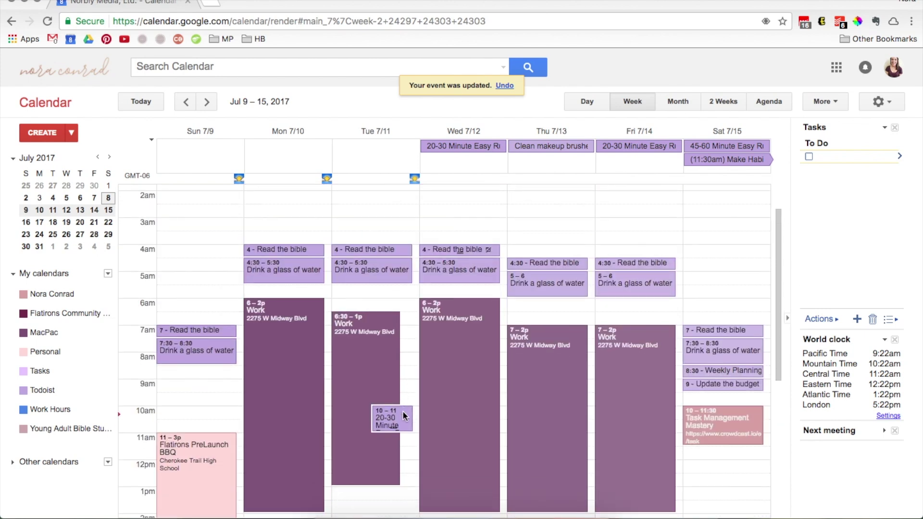
scroll(406, 421, "down", 5)
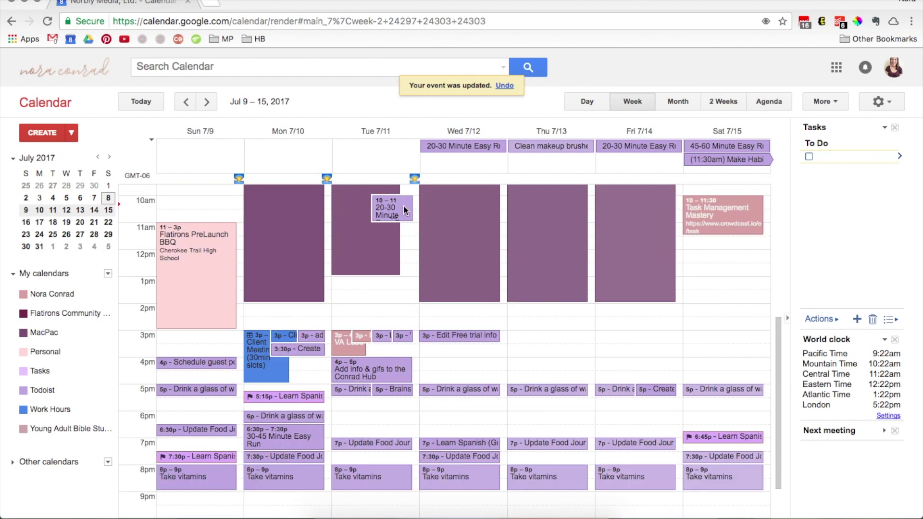
- Move Tuesday's 20-30 Minute Easy Run to 7–8pm and review the evening hours
left_click_drag(403, 205, 398, 430)
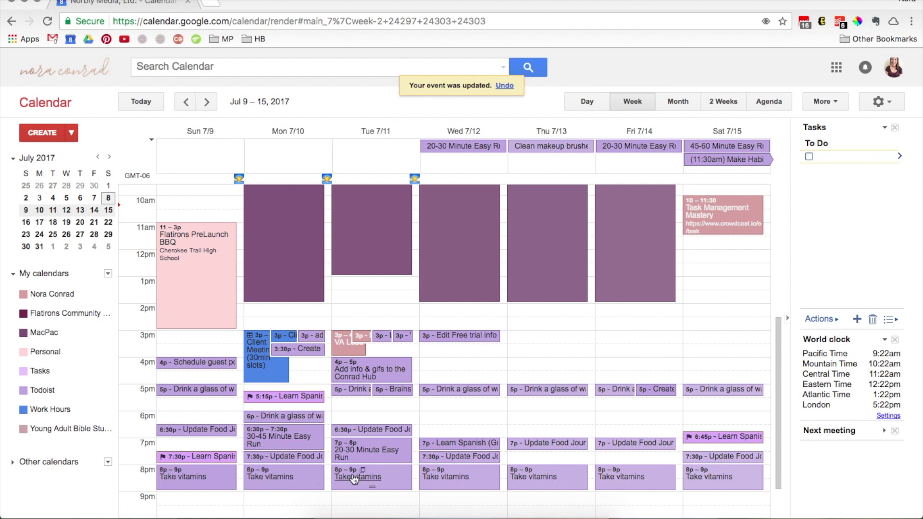
scroll(348, 471, "down", 1)
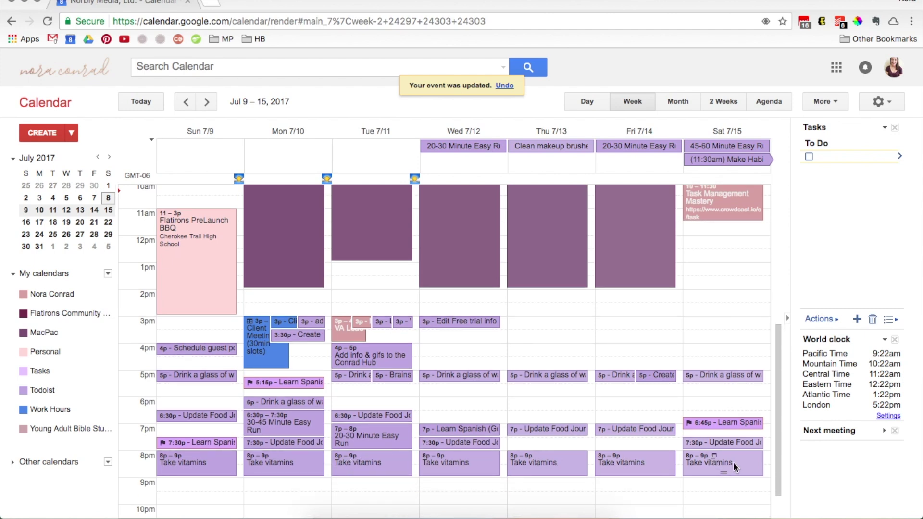
scroll(264, 461, "down", 1)
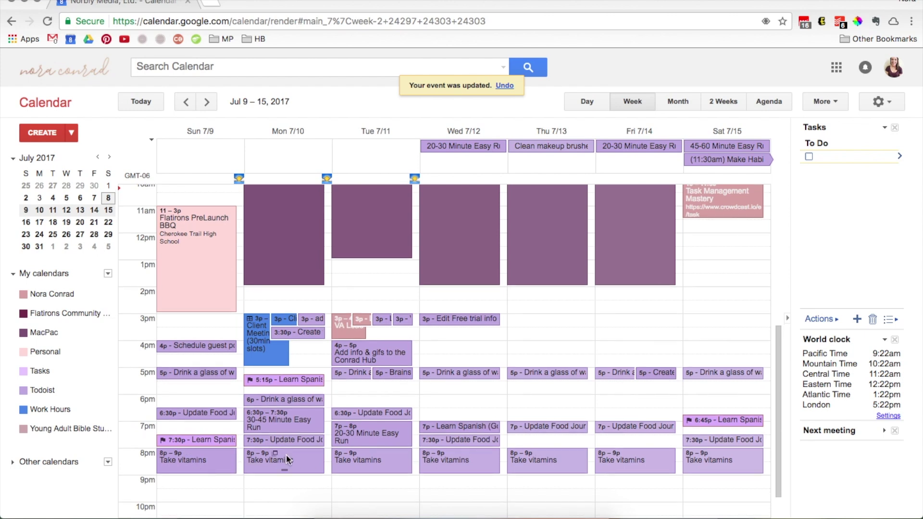
scroll(294, 459, "up", 10)
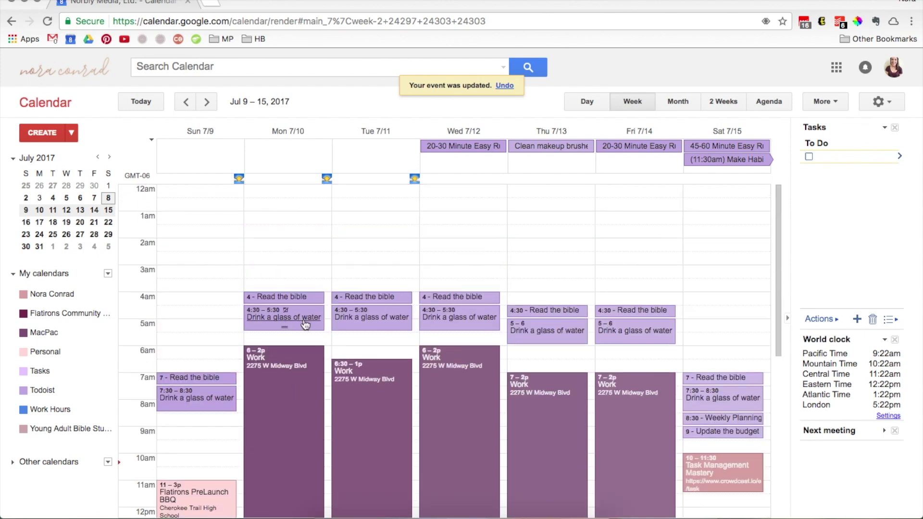
scroll(305, 371, "down", 10)
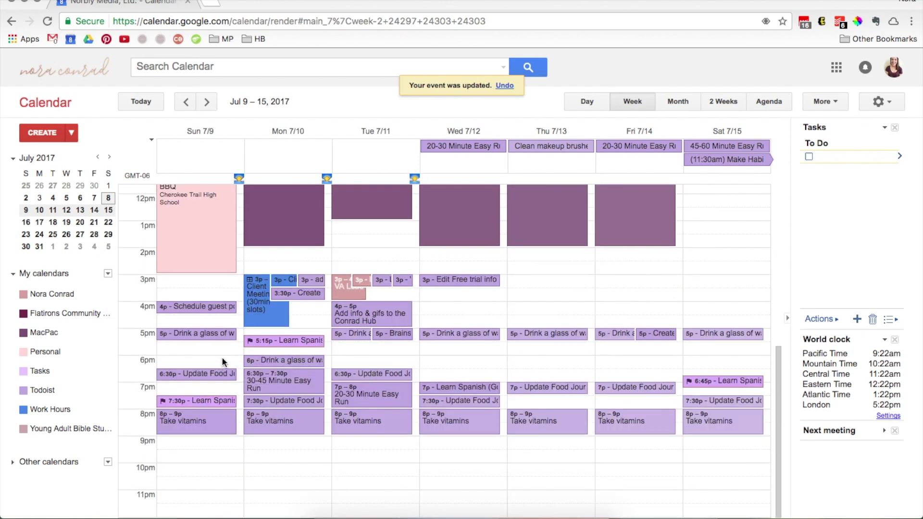
- Move Tuesday's and Monday's Drink a glass of water blocks to 5:30pm
left_click(305, 360)
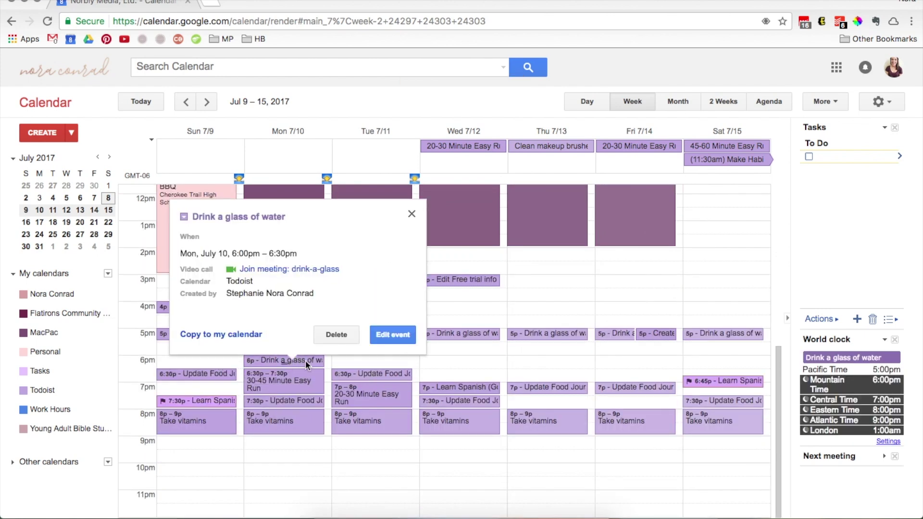
left_click(411, 214)
left_click_drag(362, 331, 393, 367)
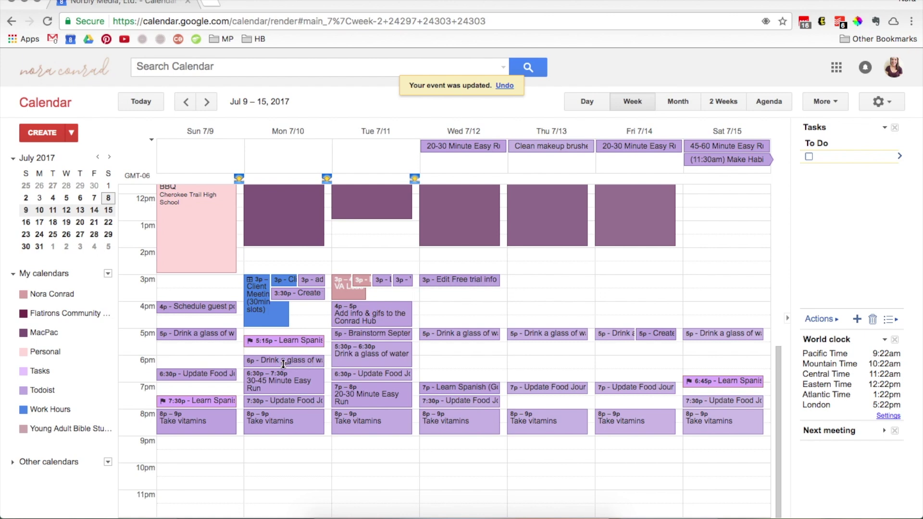
left_click_drag(303, 359, 303, 329)
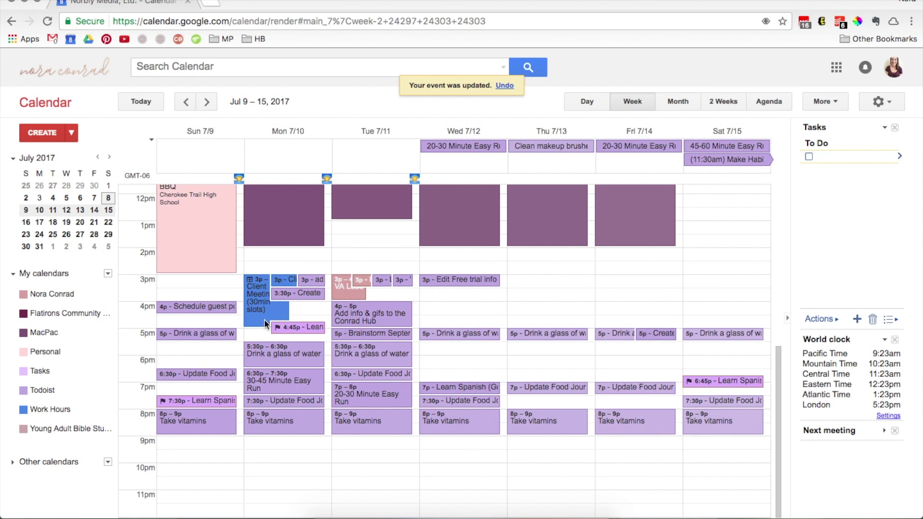
left_click(308, 328)
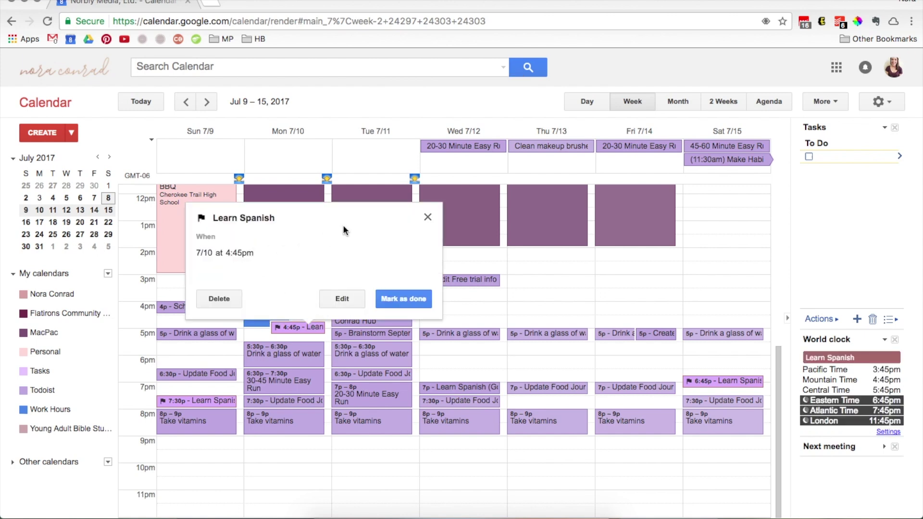
left_click(428, 219)
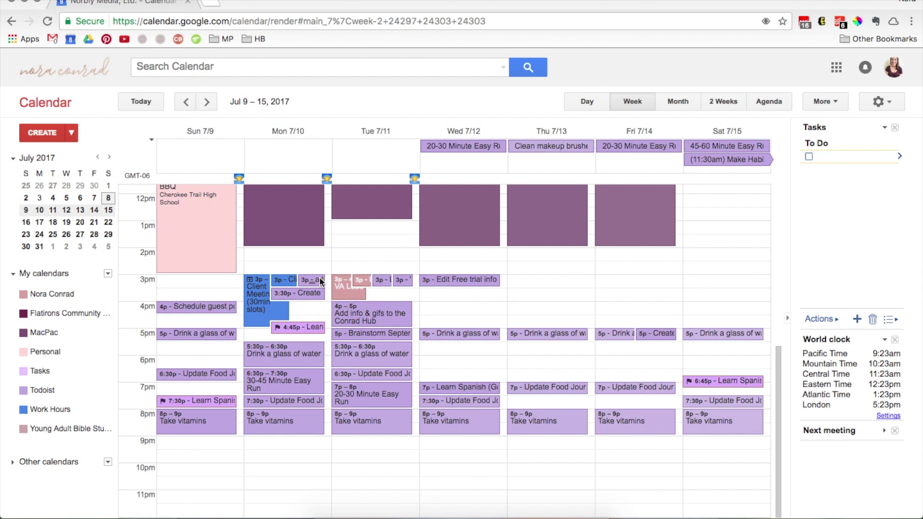
left_click(288, 280)
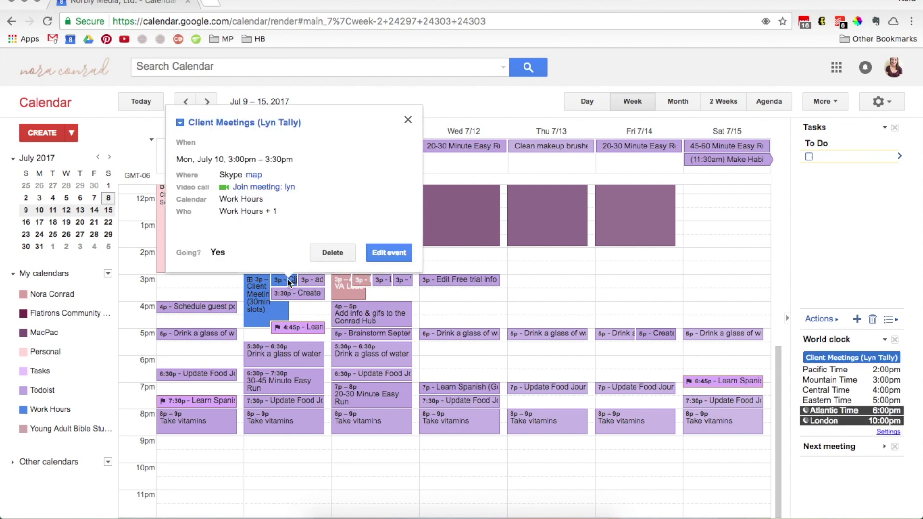
left_click(408, 120)
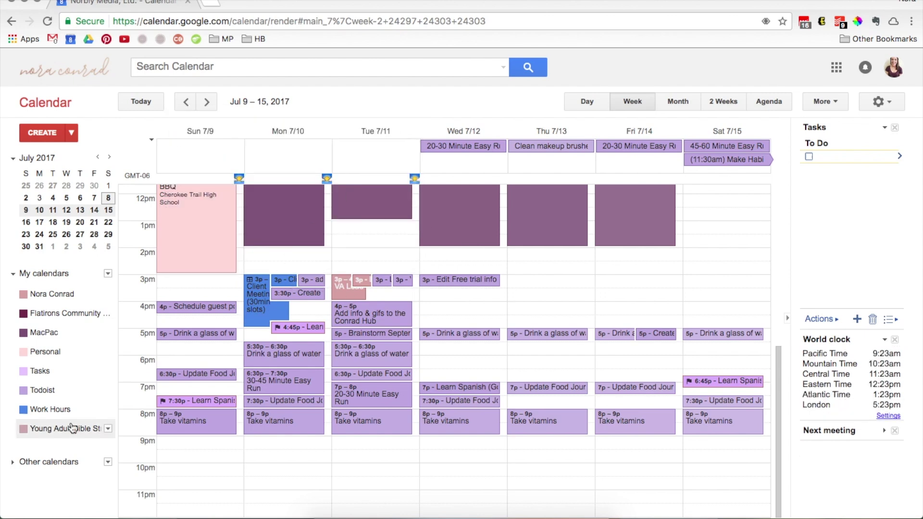
- Toggle the Work Hours calendar off and on, then start a Thursday 7/13 3pm event
left_click(62, 412)
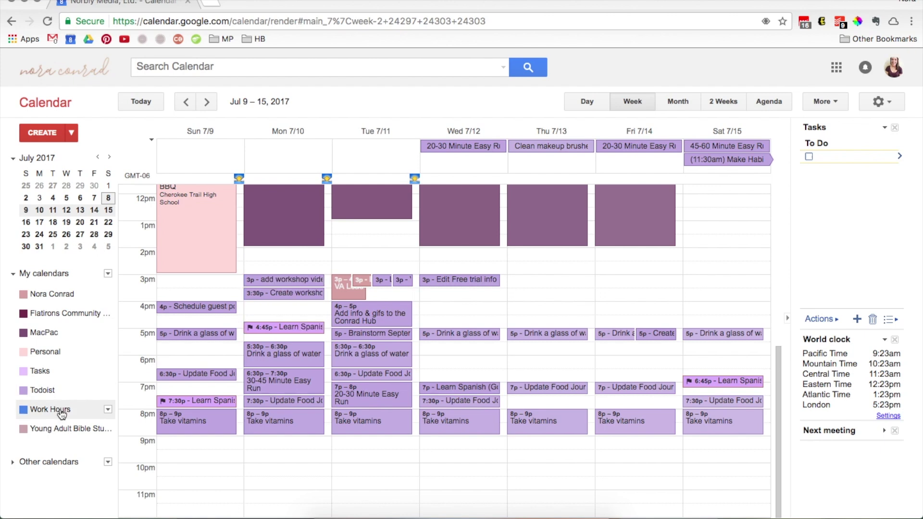
left_click(61, 410)
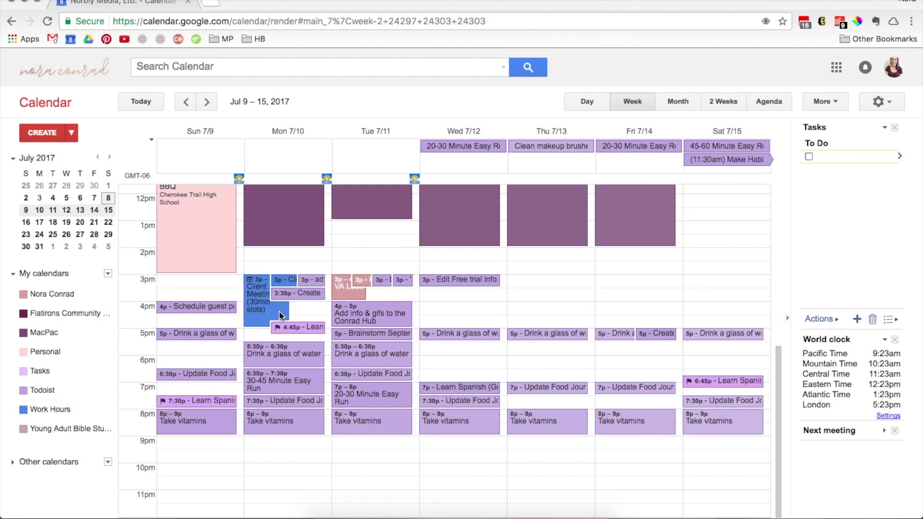
left_click(550, 278)
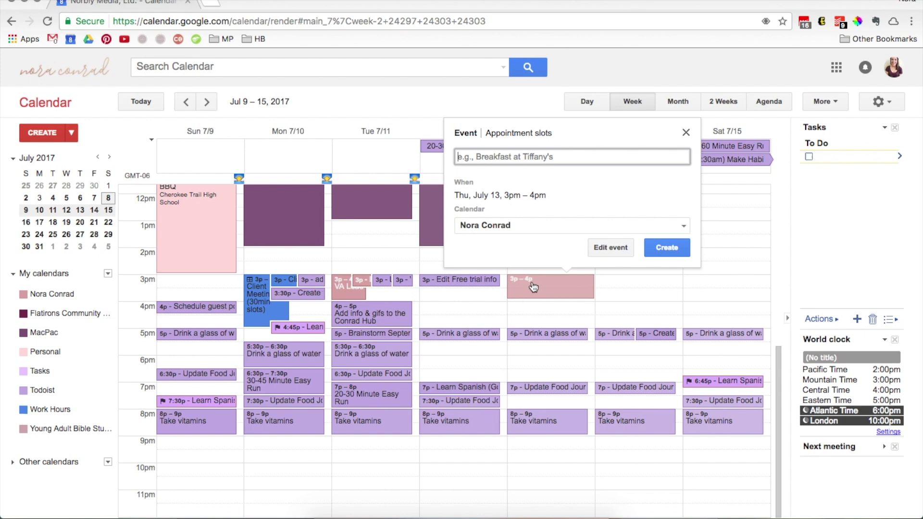
- Make the Thursday 3pm draft 'Client Meetings' appointment slots, view its booking link, then discard it
left_click(528, 133)
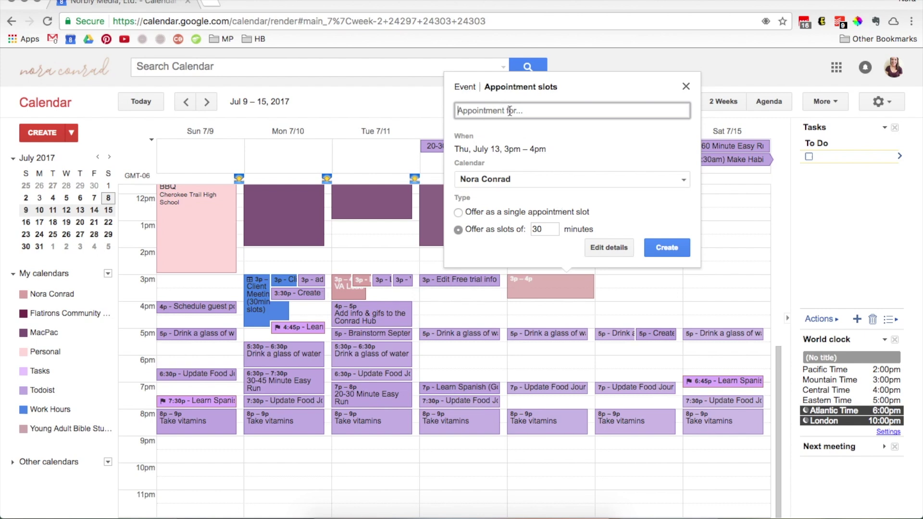
type("Client Meetings")
left_click(614, 250)
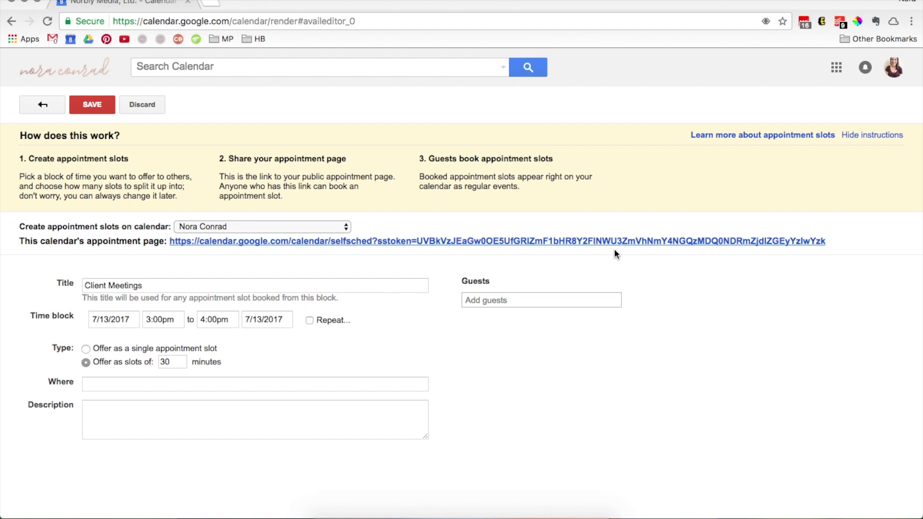
left_click_drag(826, 241, 172, 243)
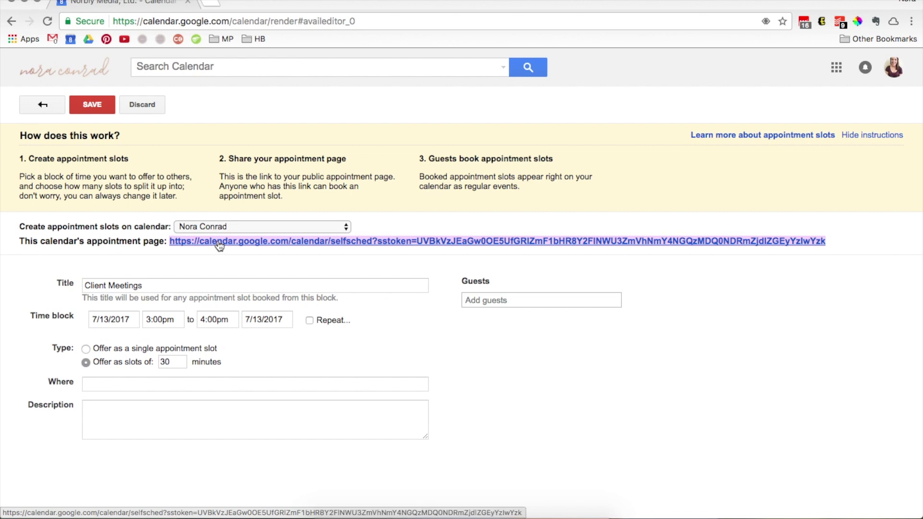
key("Tab")
left_click(613, 282)
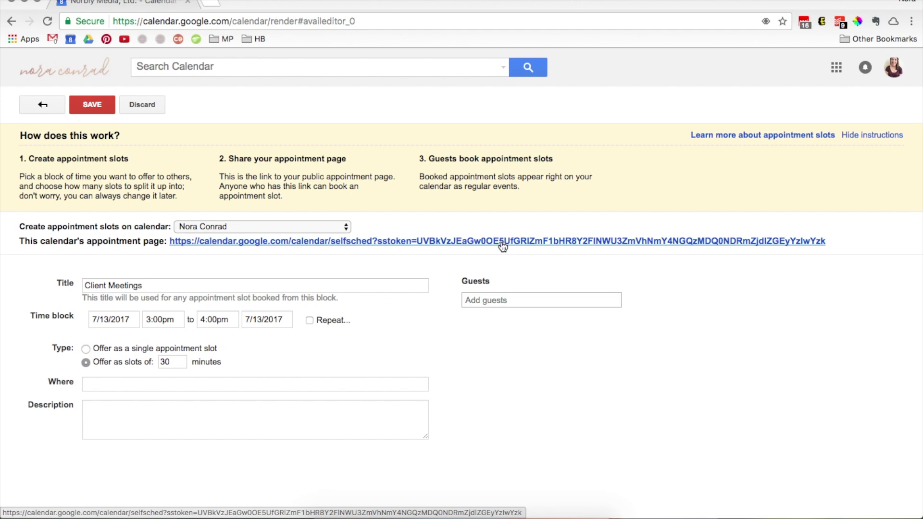
left_click(43, 105)
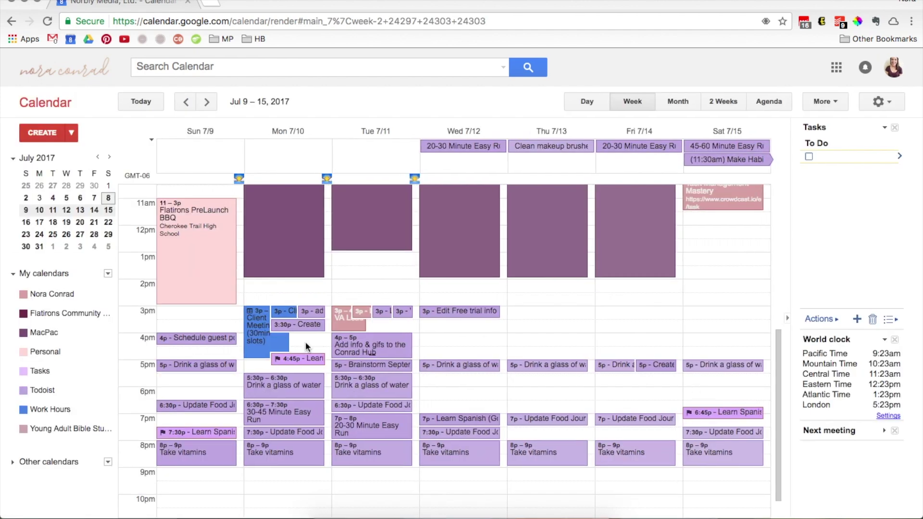
- Delete Monday's 3–5pm Client Meetings appointment-slot block
left_click(282, 311)
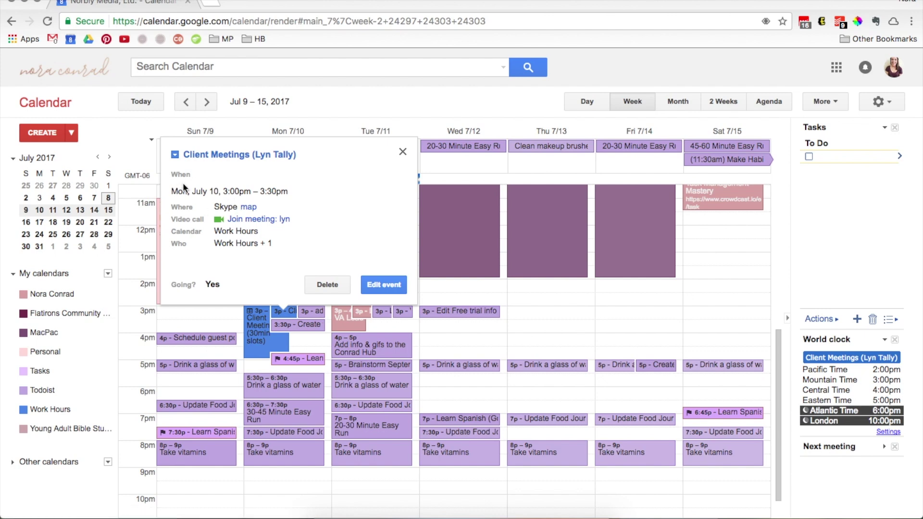
left_click(403, 151)
left_click(274, 339)
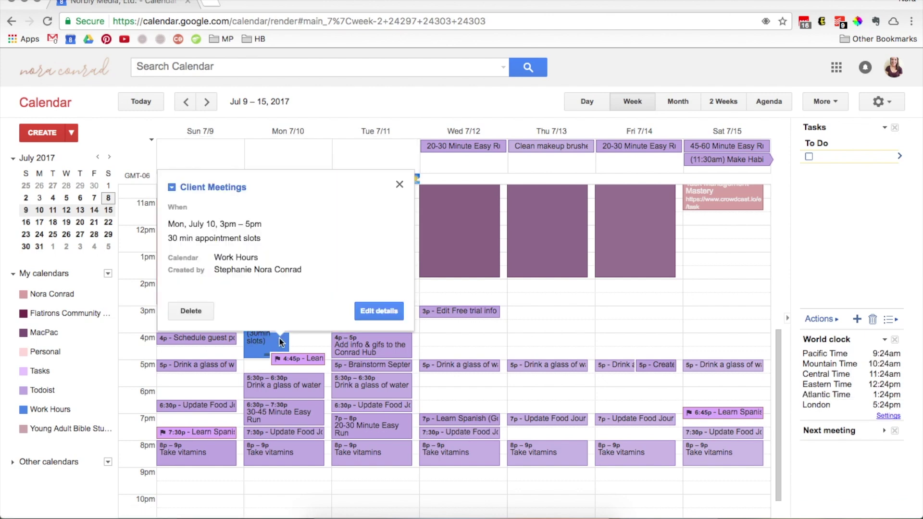
left_click(210, 317)
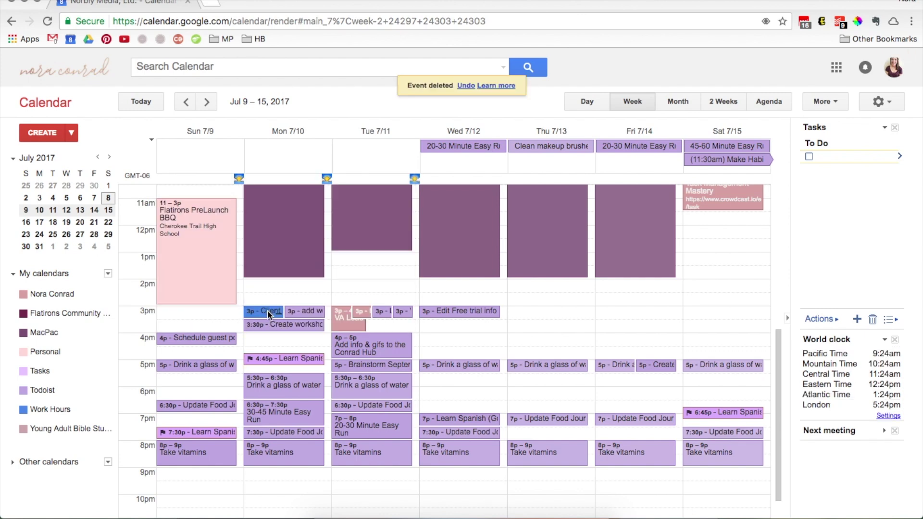
- Move Monday's Create workshop task to 4pm and add workshop video to 3:30pm
left_click_drag(304, 330, 305, 344)
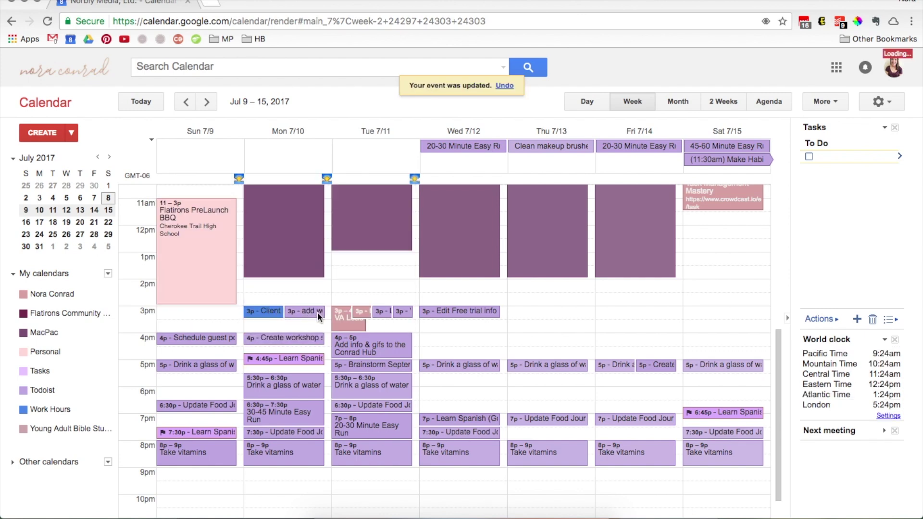
left_click_drag(315, 310, 314, 319)
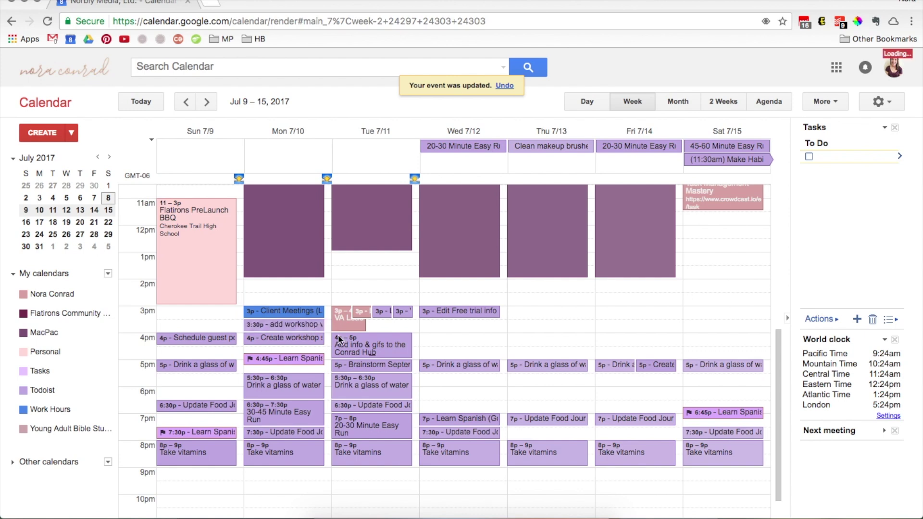
left_click(314, 320)
left_click(309, 337)
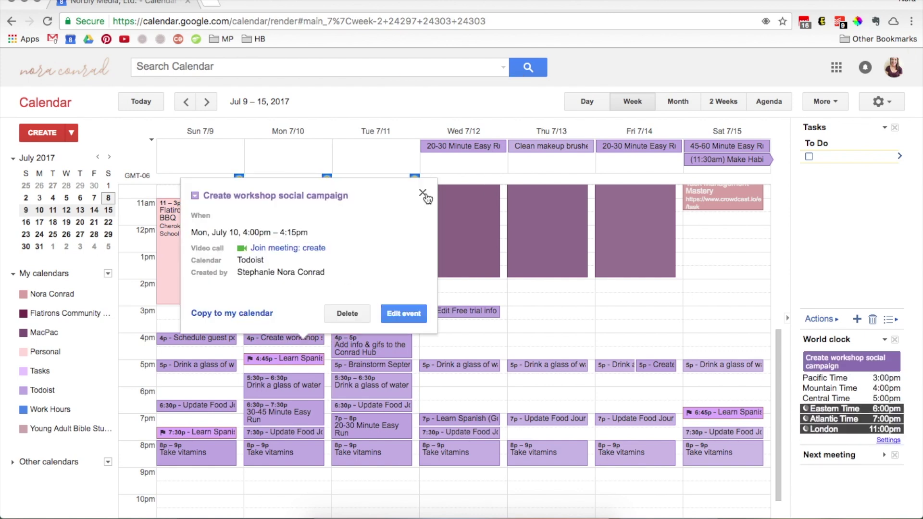
left_click(424, 194)
left_click(306, 323)
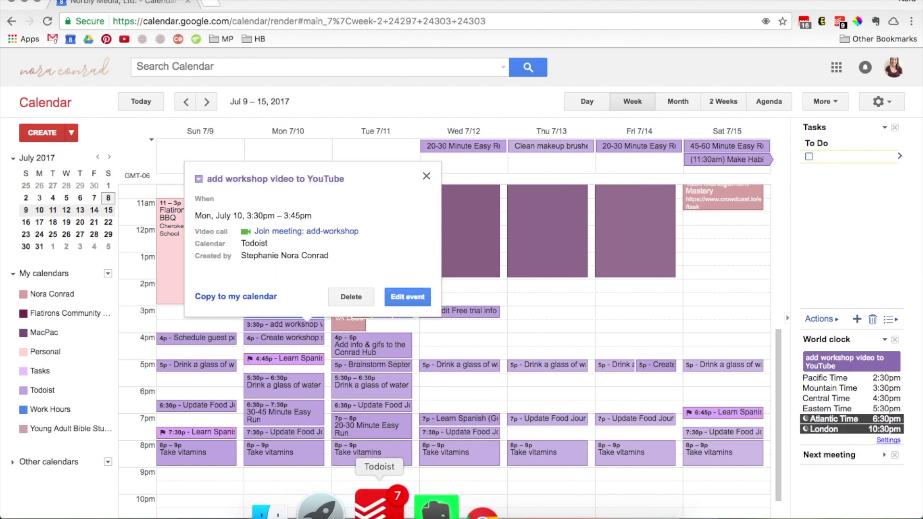
left_click(382, 505)
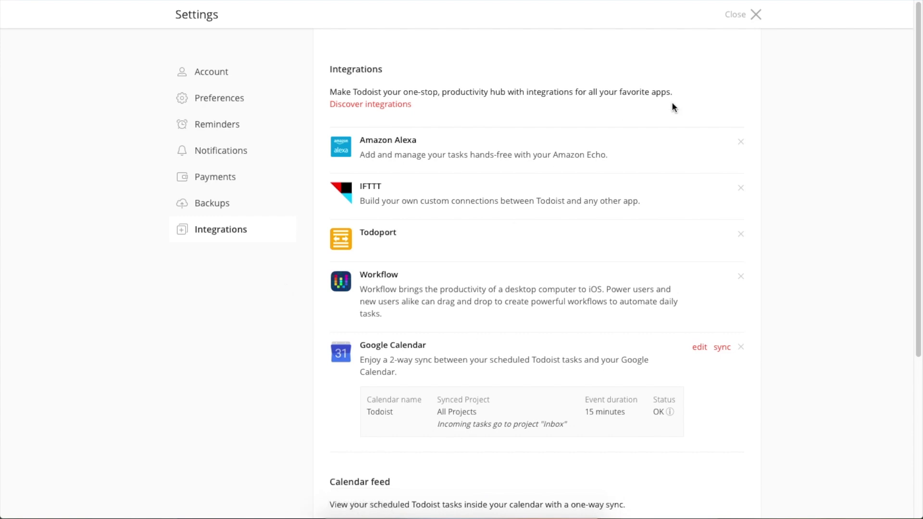
left_click(21, 2)
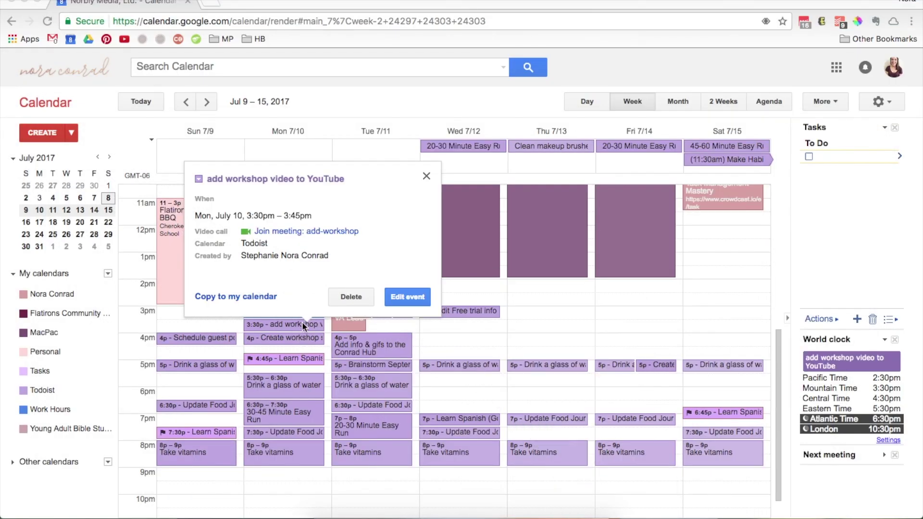
left_click(427, 175)
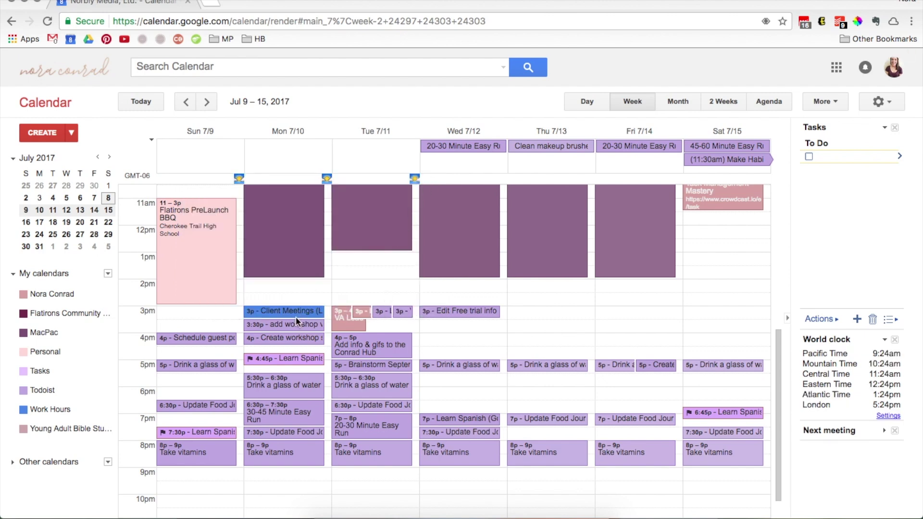
- Extend Sunday's recurring Drink a glass of water to end at 6:30pm across the series
scroll(295, 317, "down", 1)
scroll(296, 316, "up", 10)
scroll(308, 327, "down", 10)
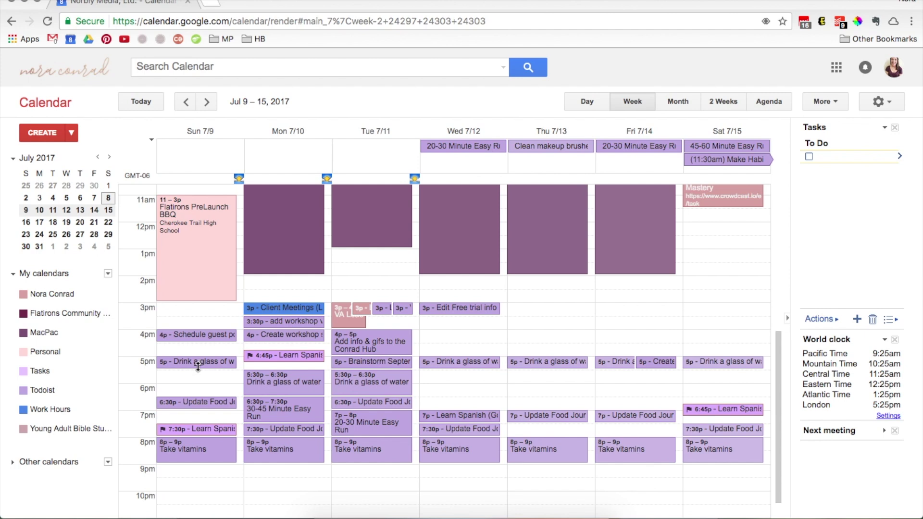
left_click_drag(197, 366, 199, 396)
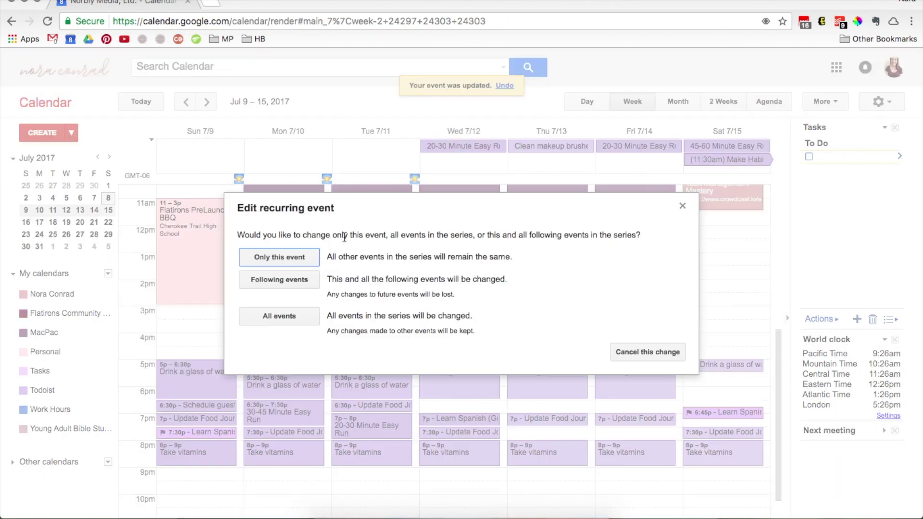
left_click(279, 257)
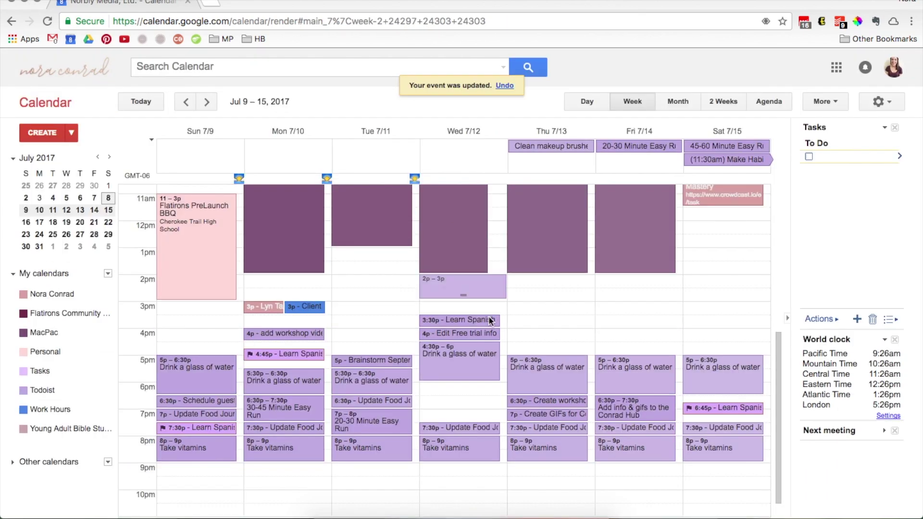
scroll(604, 407, "up", 3)
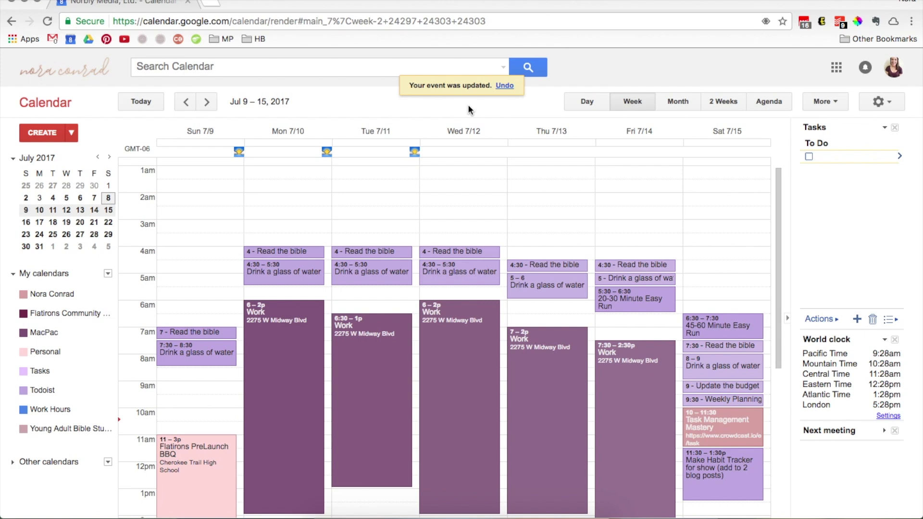
scroll(454, 163, "down", 5)
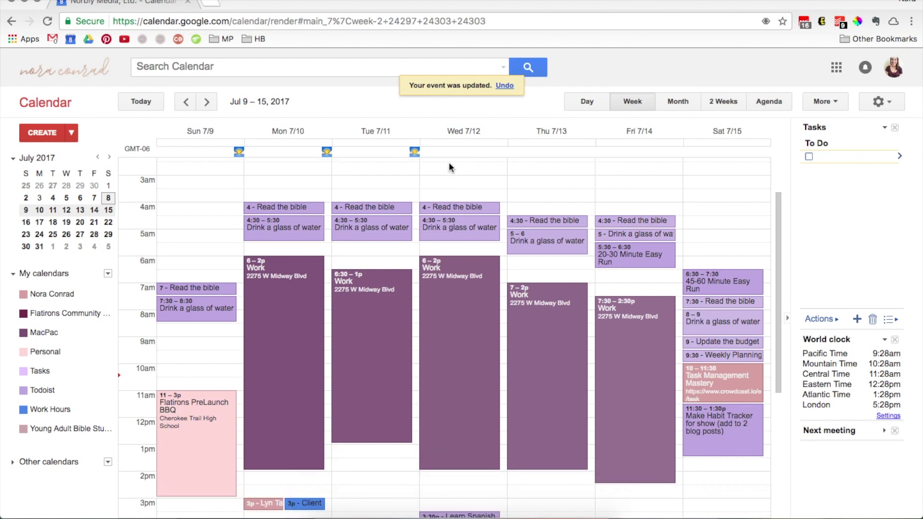
scroll(446, 216, "down", 1)
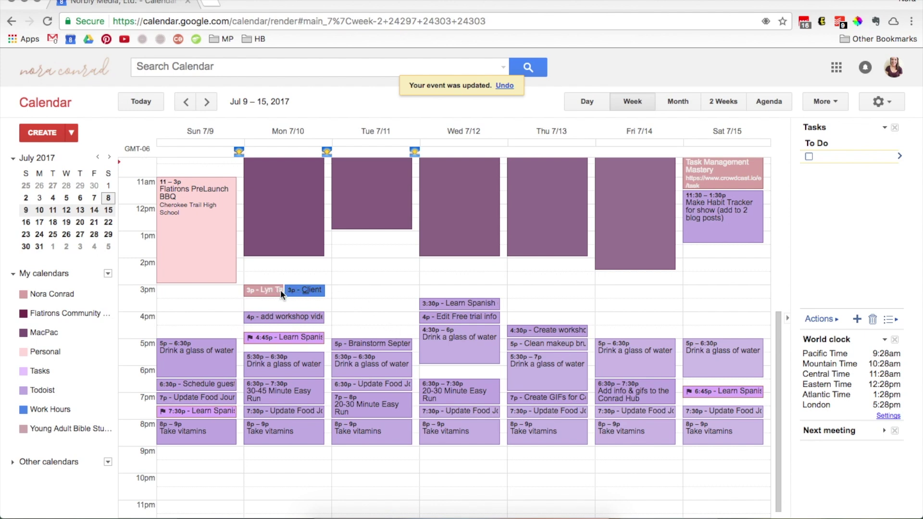
left_click(261, 289)
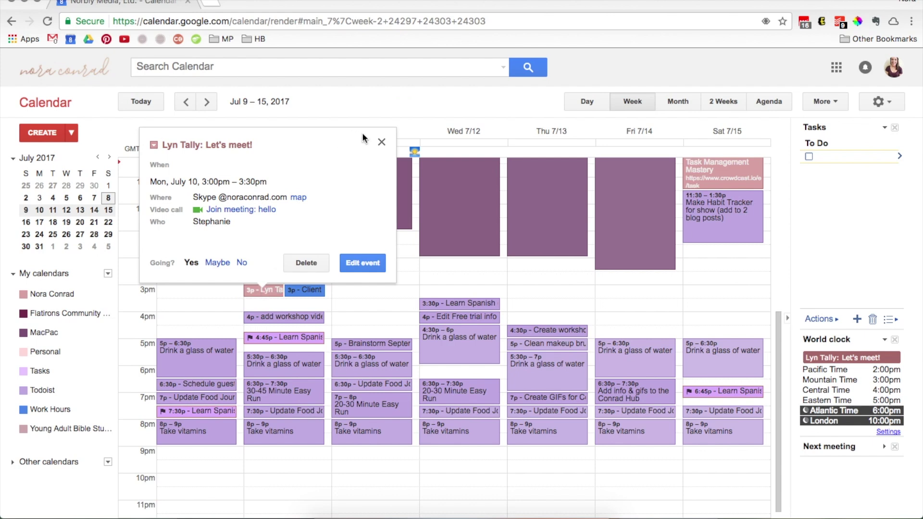
left_click(382, 143)
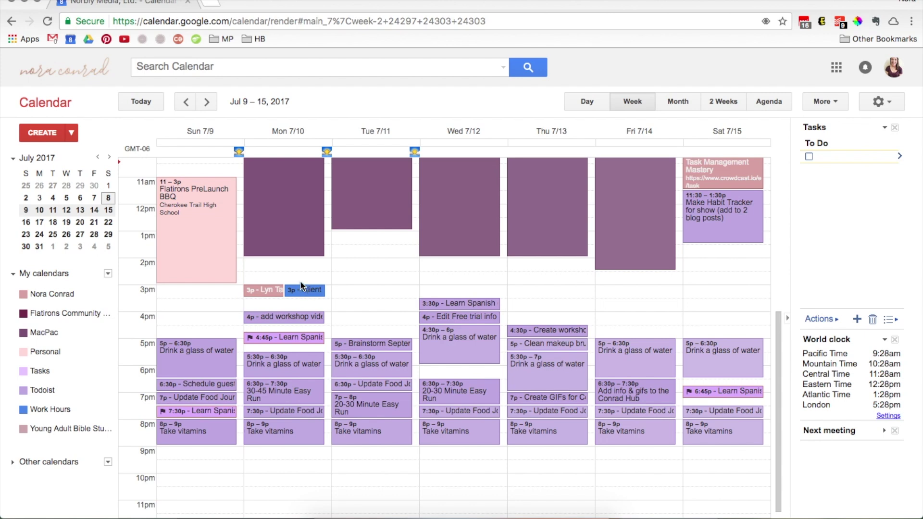
scroll(299, 261, "up", 5)
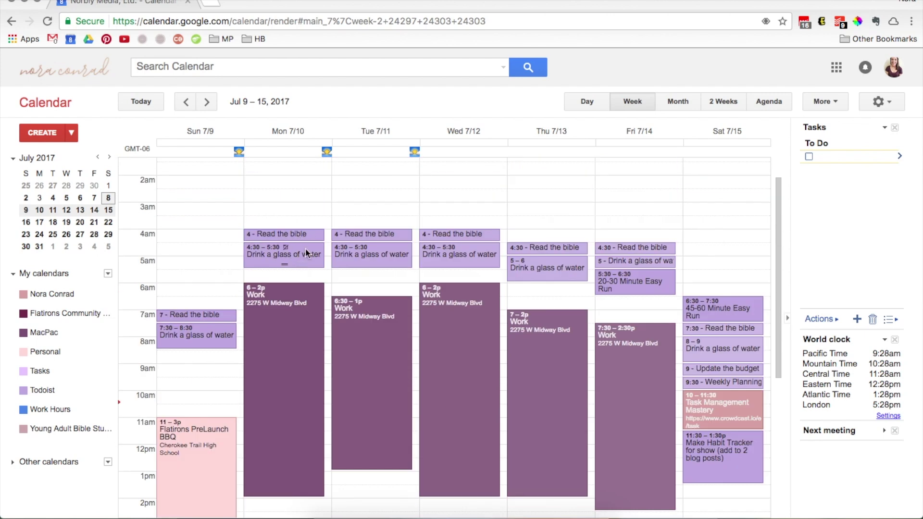
scroll(305, 248, "down", 2)
scroll(699, 284, "down", 5)
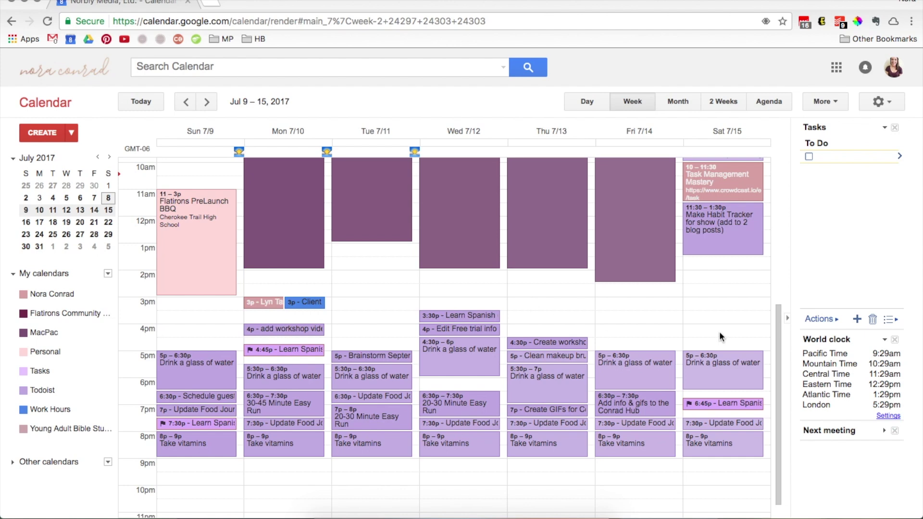
left_click(624, 288)
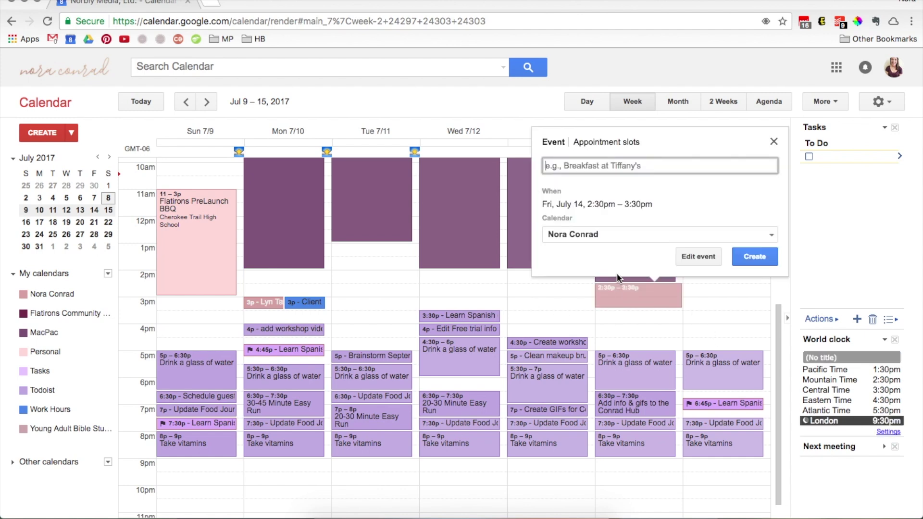
type("FREE ")
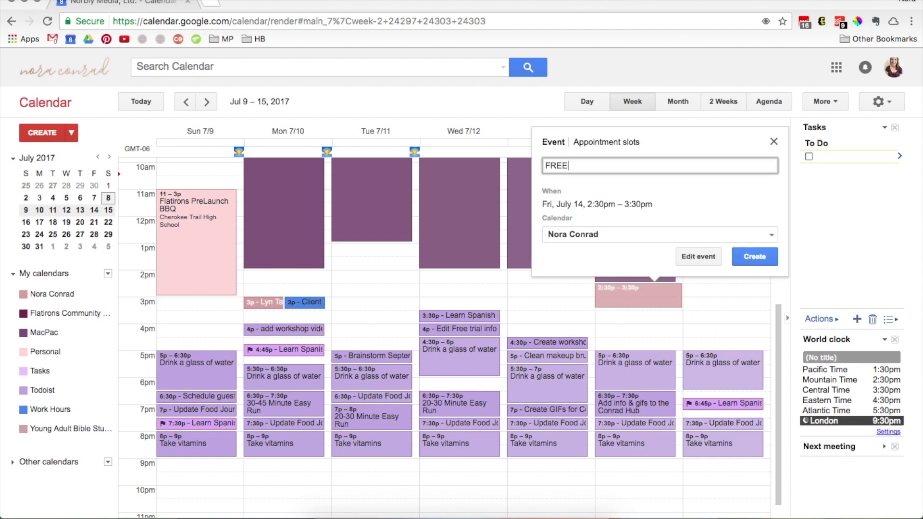
type("TIME")
left_click(595, 233)
left_click(577, 302)
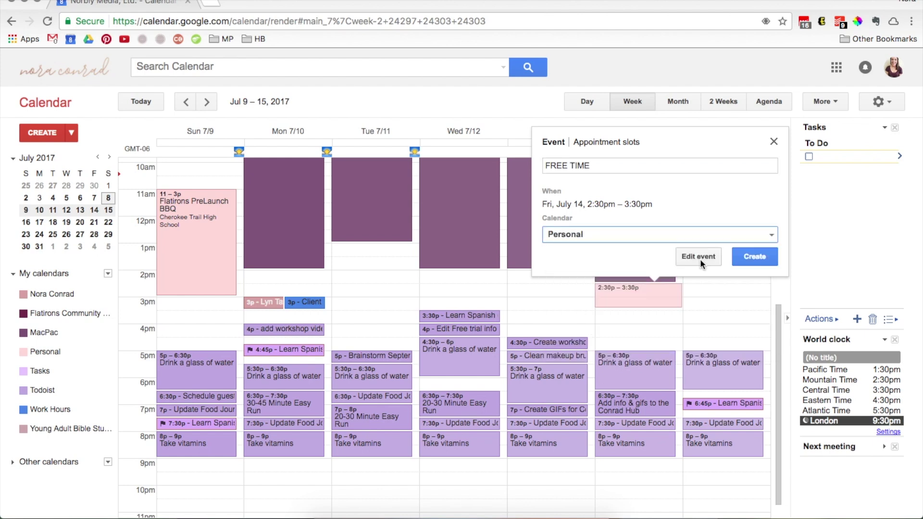
left_click(765, 258)
left_click_drag(634, 310, 630, 349)
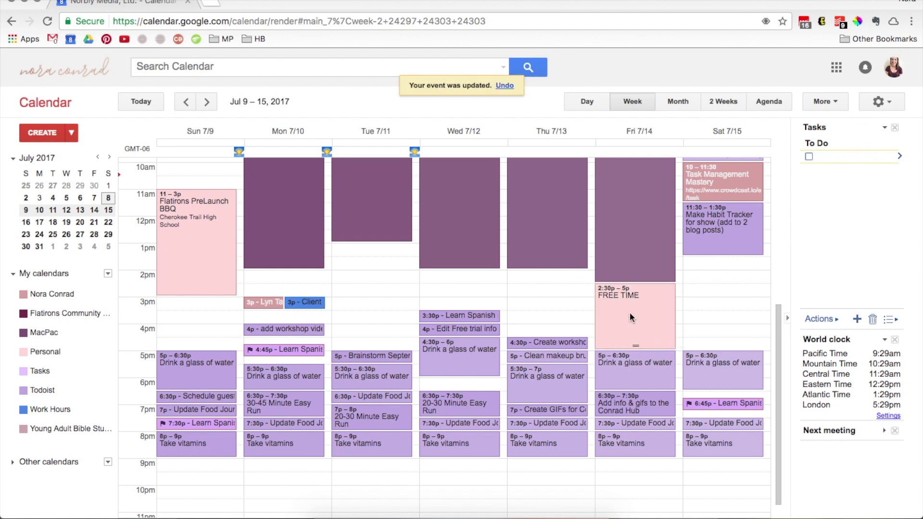
left_click_drag(630, 313, 375, 272)
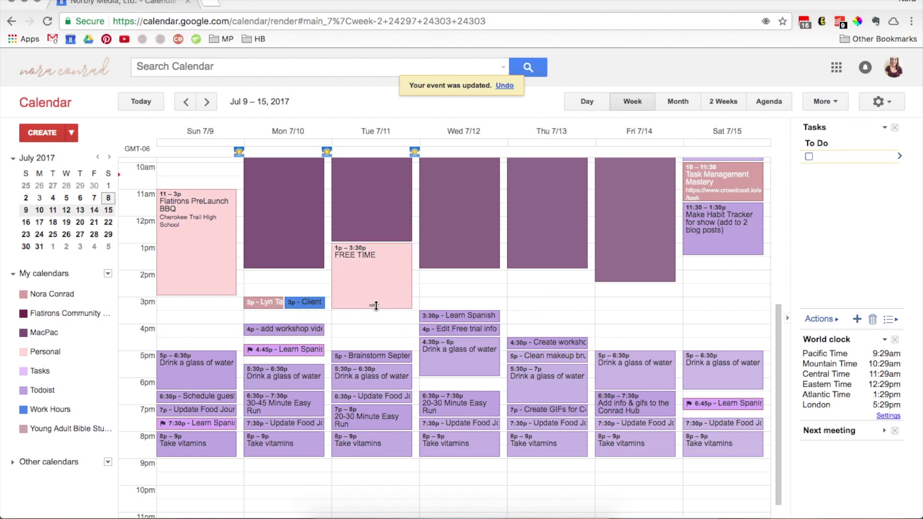
left_click_drag(375, 306, 377, 350)
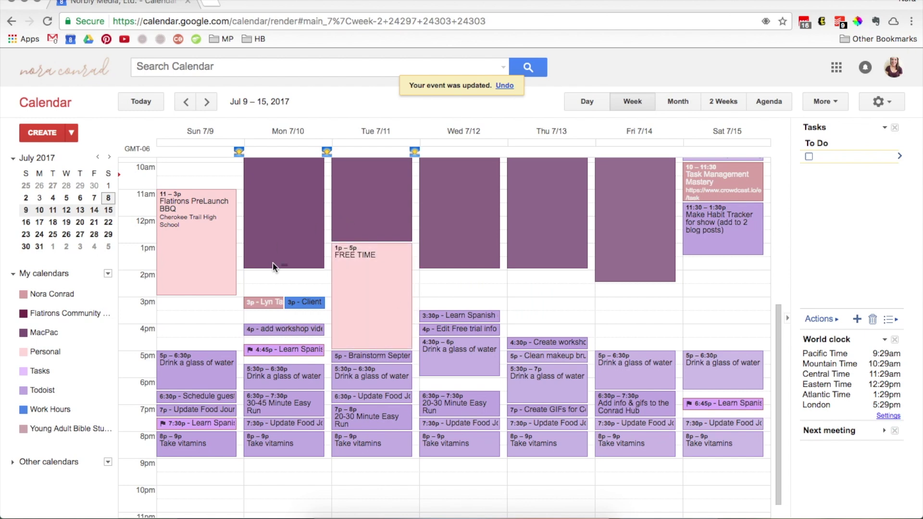
left_click(362, 260)
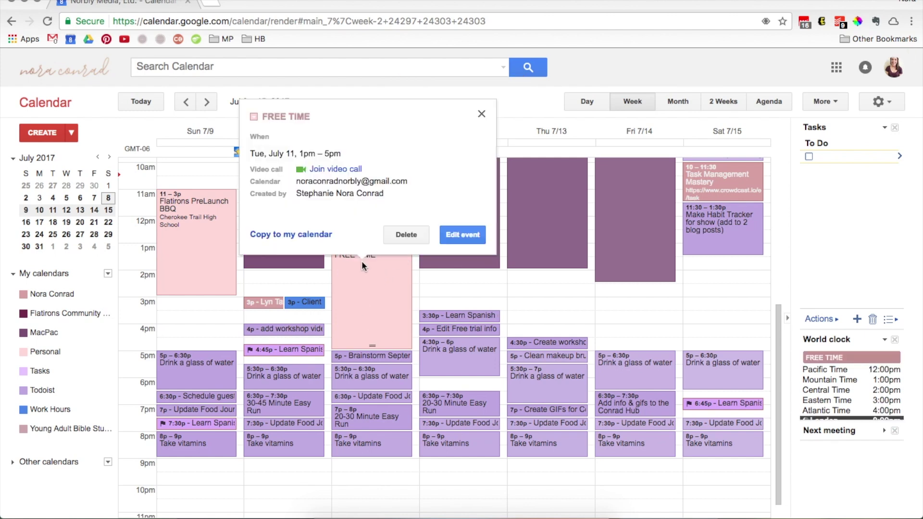
left_click(399, 234)
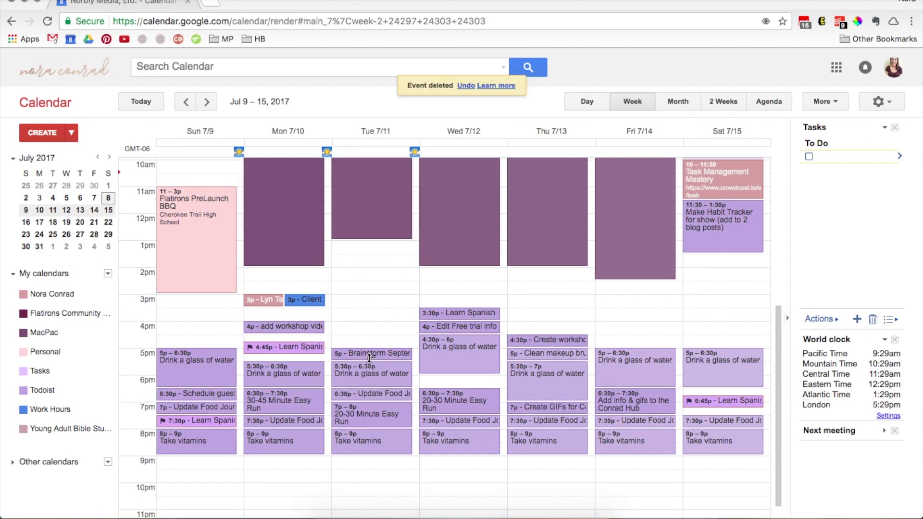
scroll(335, 349, "up", 5)
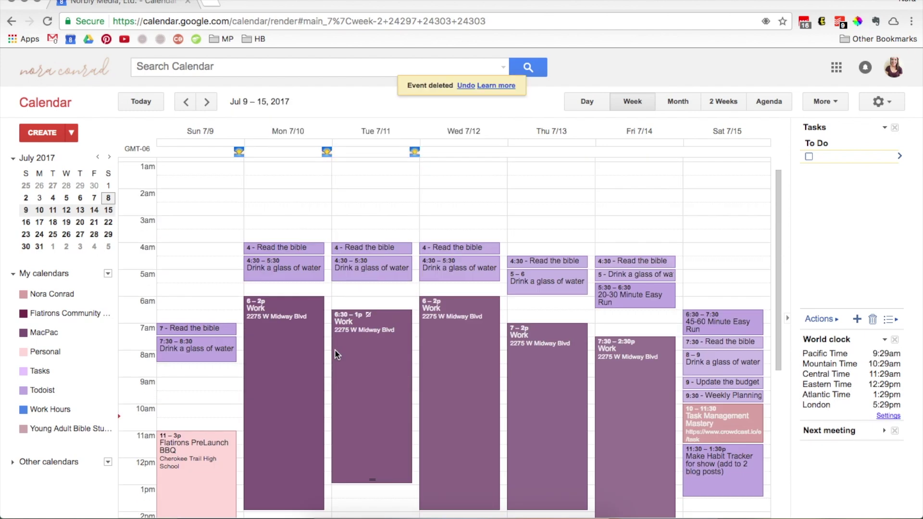
- Create an all-day Clean kitchen task on Sunday, July 9
scroll(351, 281, "up", 1)
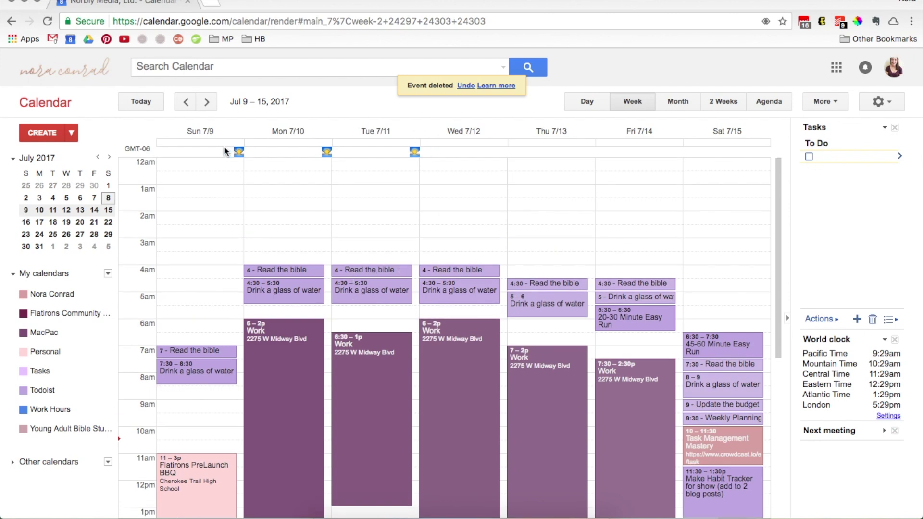
scroll(294, 263, "down", 6)
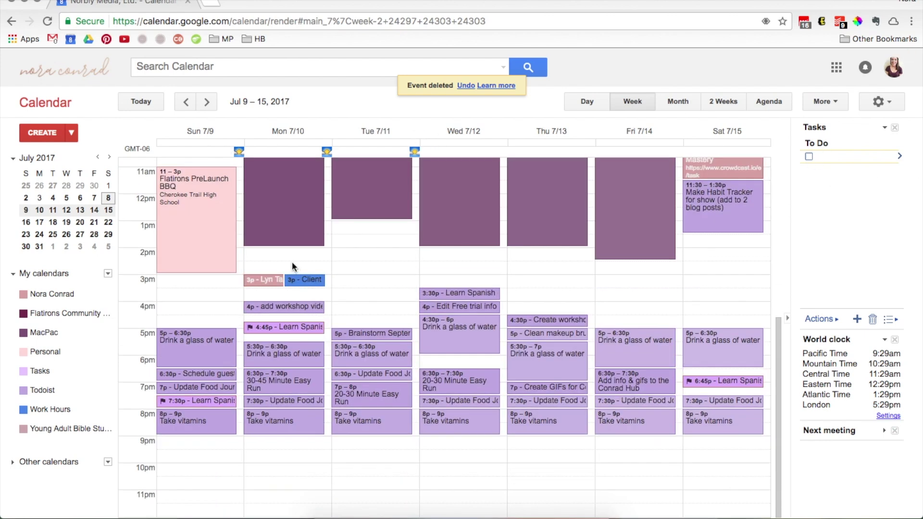
scroll(274, 231, "up", 6)
left_click(217, 143)
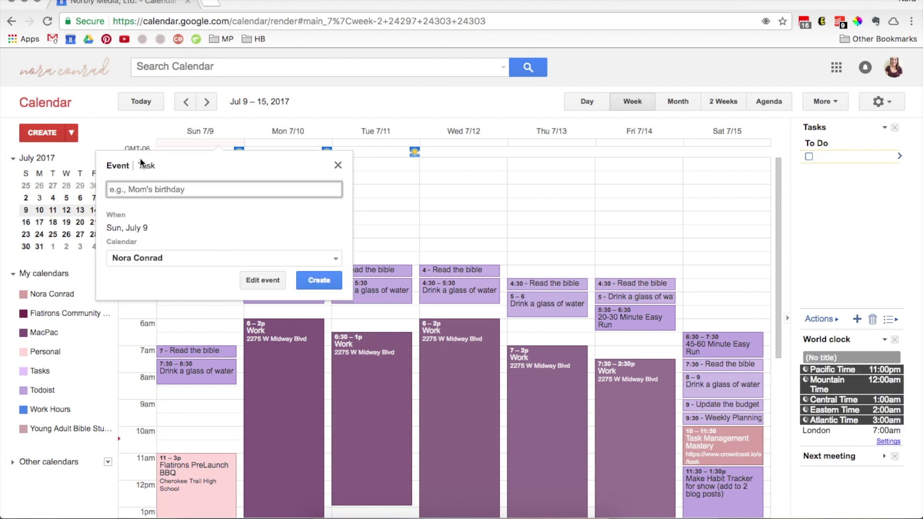
left_click(338, 164)
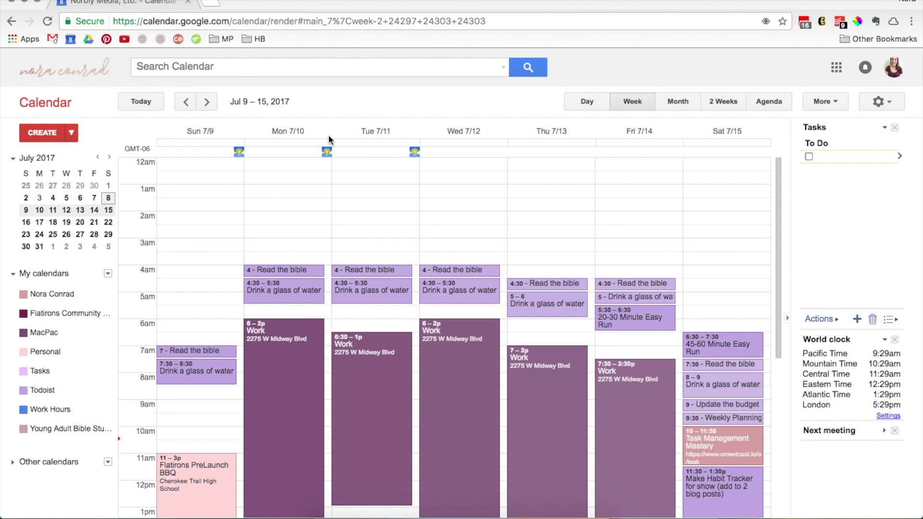
left_click(185, 139)
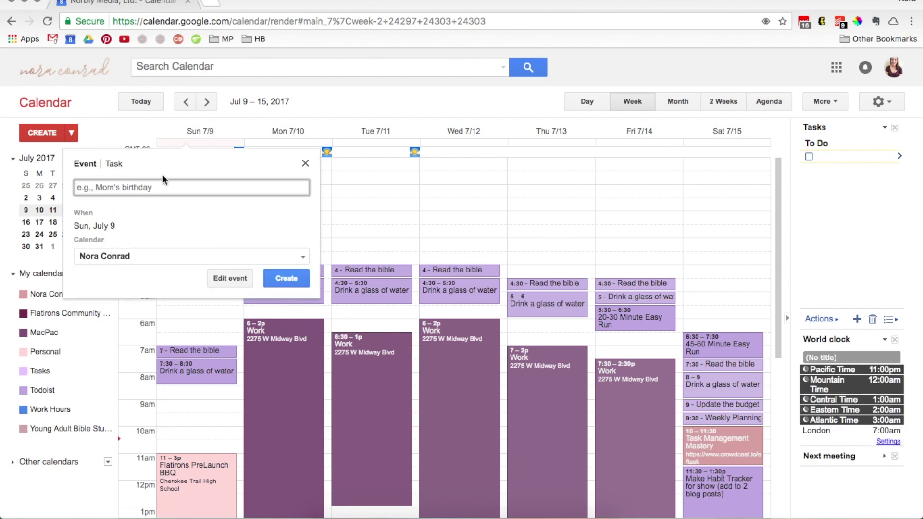
left_click(114, 165)
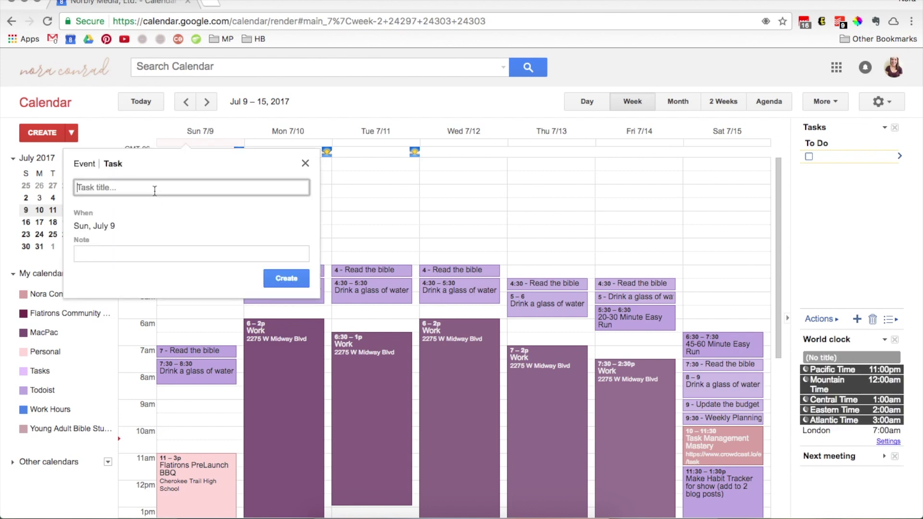
type("Clean kitchen")
key("Return")
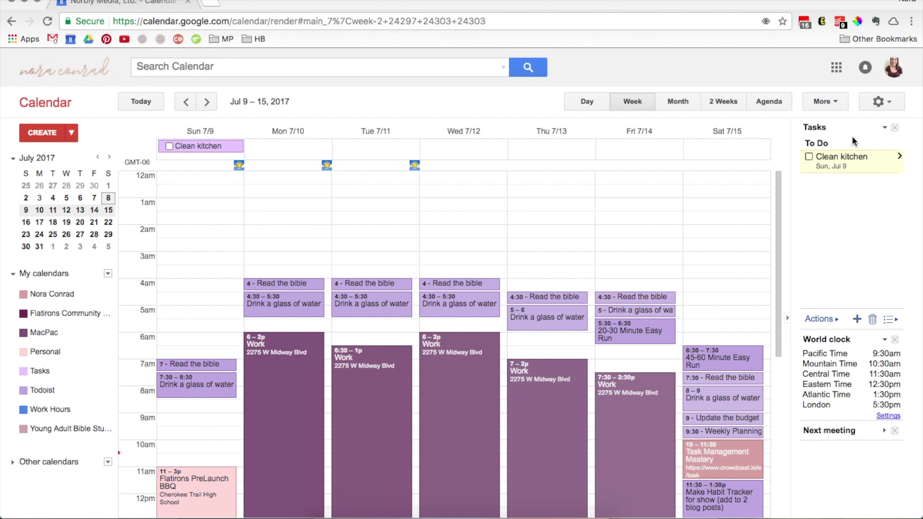
- Mark Clean kitchen done, move it to Tuesday, July 11, and mark it not done
left_click(169, 147)
left_click_drag(208, 147, 404, 154)
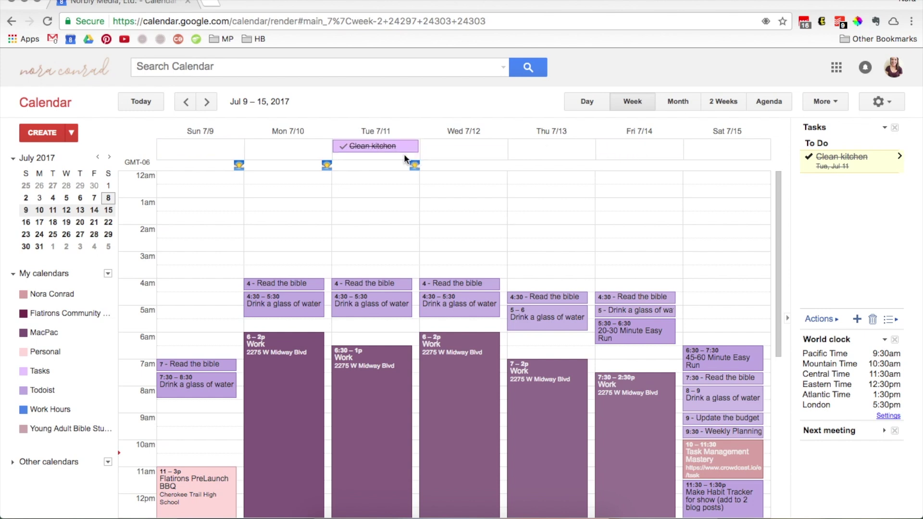
left_click(344, 146)
scroll(359, 327, "down", 5)
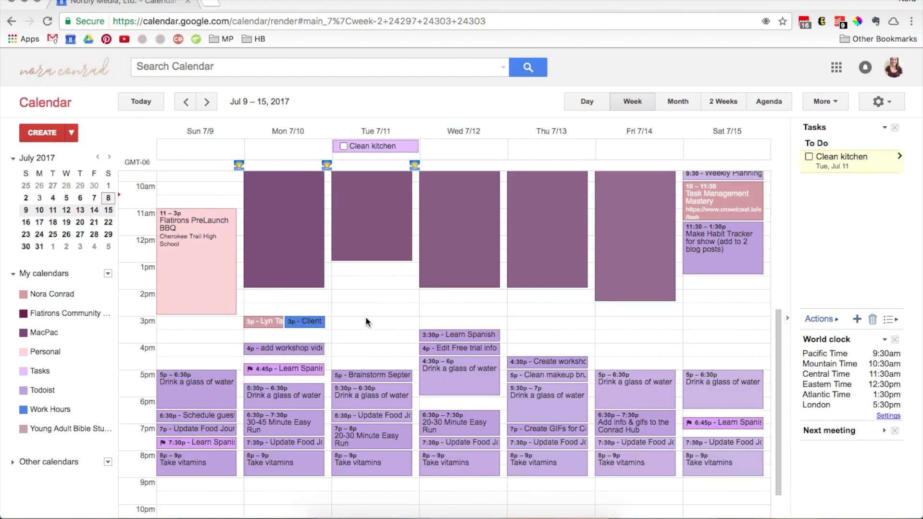
- Delete the Clean kitchen task from Tuesday, July 11
scroll(366, 321, "down", 1)
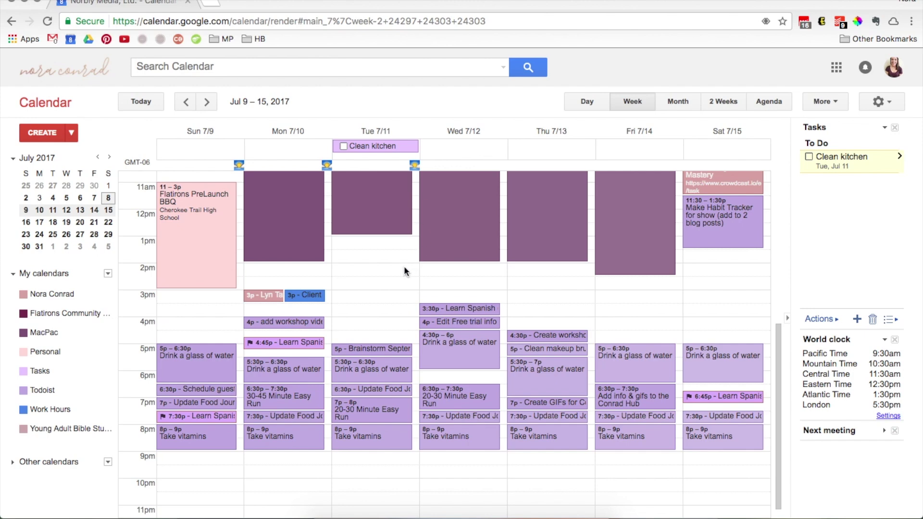
scroll(382, 264, "up", 6)
scroll(382, 265, "down", 5)
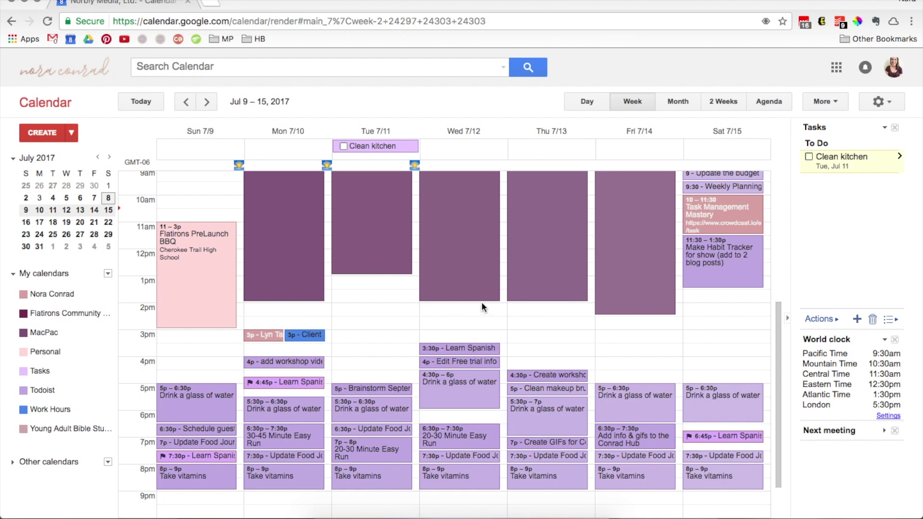
scroll(371, 237, "up", 5)
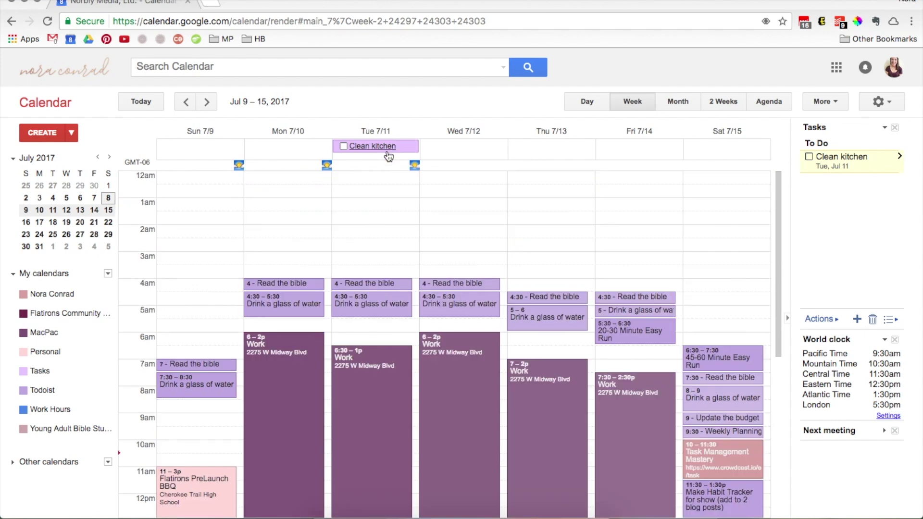
left_click(402, 146)
left_click(351, 282)
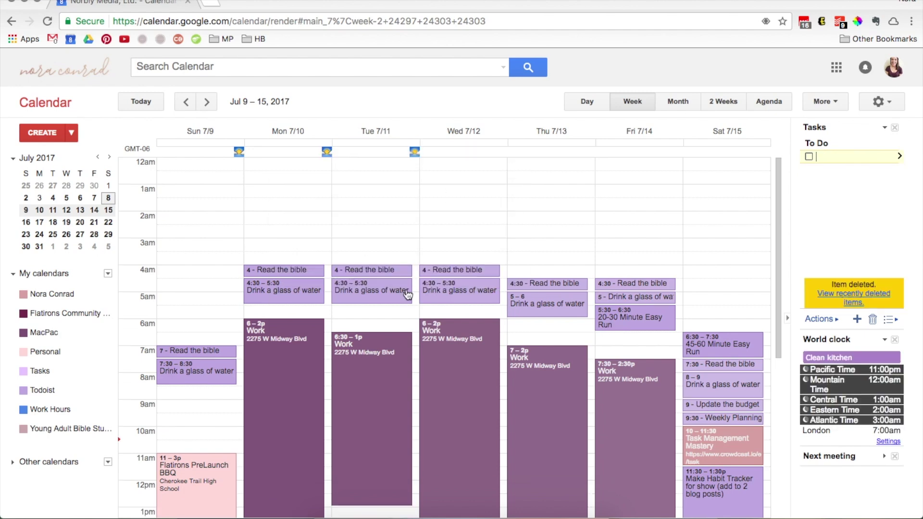
- Move Tuesday's Brainstorm September workshop to 4:30pm, then back to 5pm
scroll(419, 278, "down", 6)
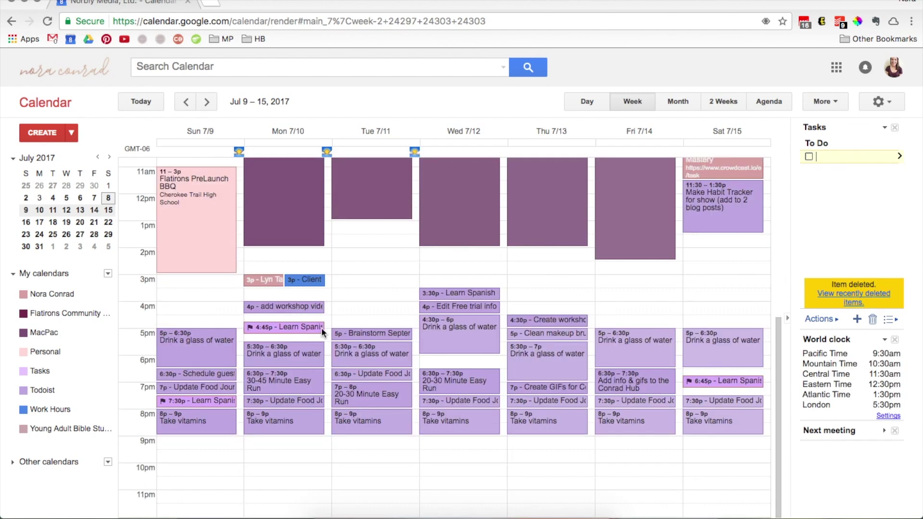
scroll(366, 315, "up", 4)
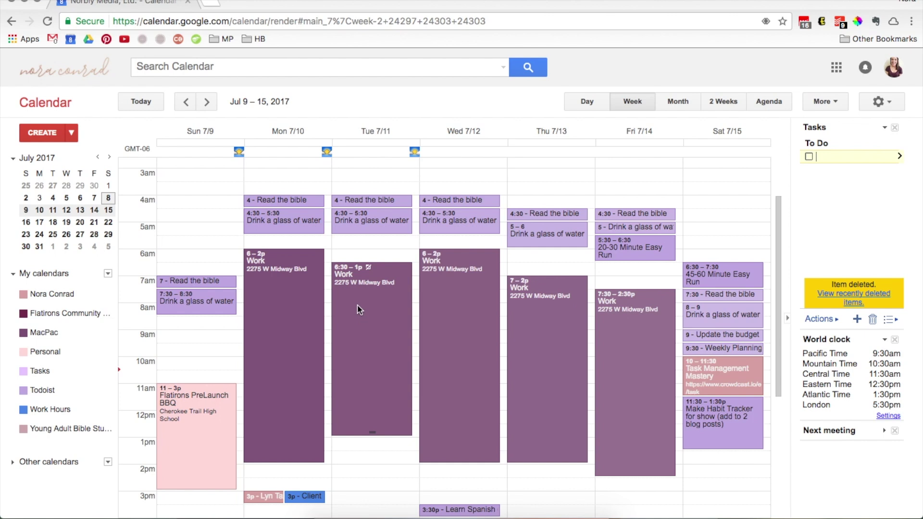
scroll(360, 311, "down", 4)
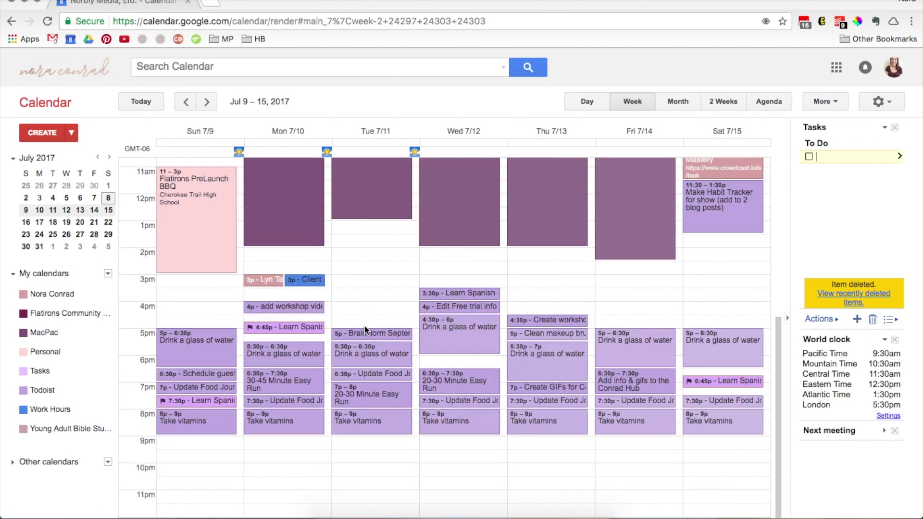
left_click_drag(391, 330, 389, 317)
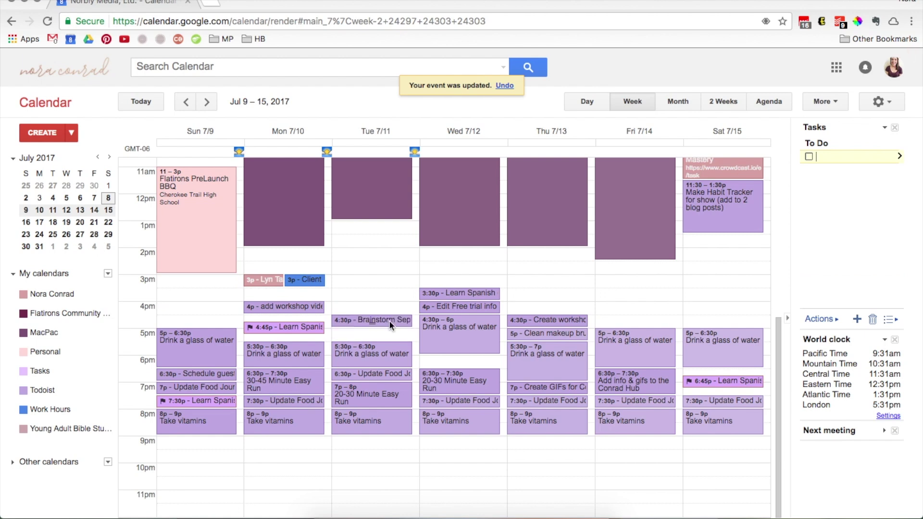
left_click_drag(386, 323, 406, 337)
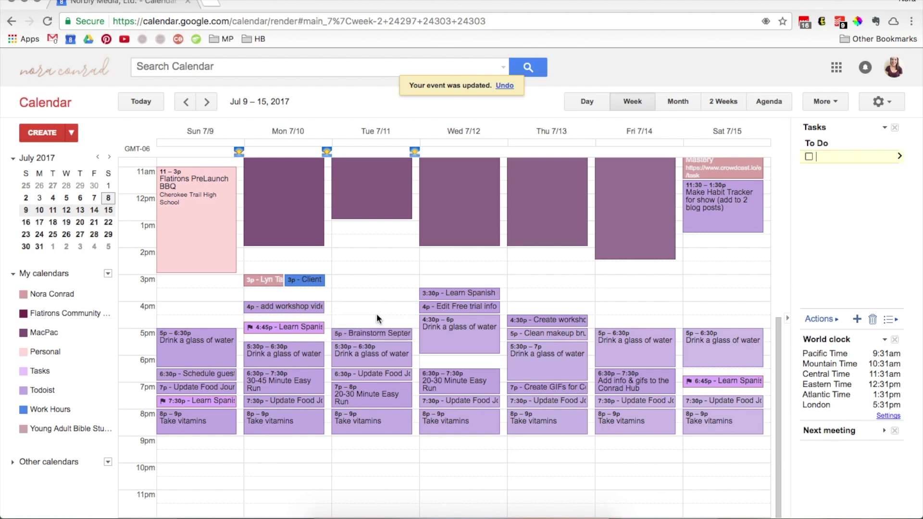